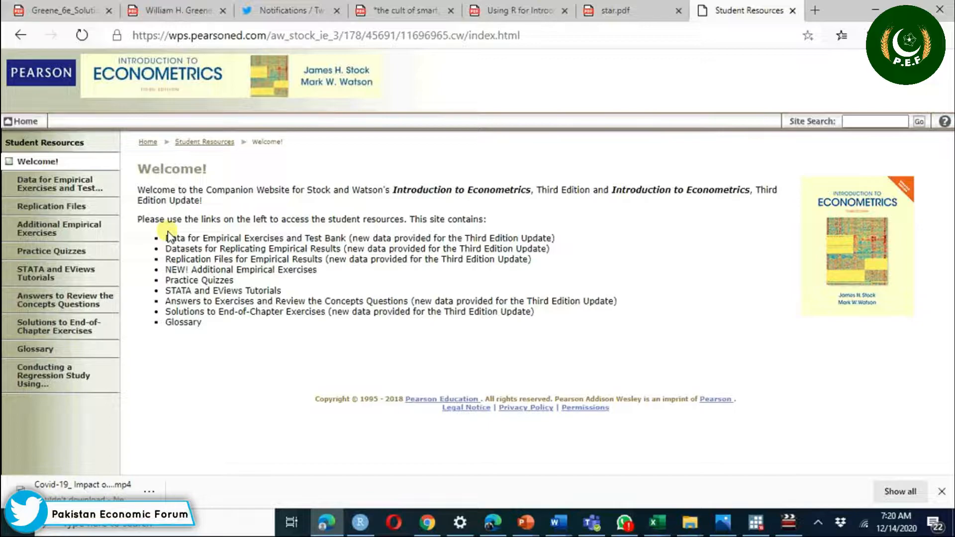
Step: Browse the original-edition datasets for replicating empirical results and download the data description for the Chapters 14 and 16 macroeconomic data
click(76, 207)
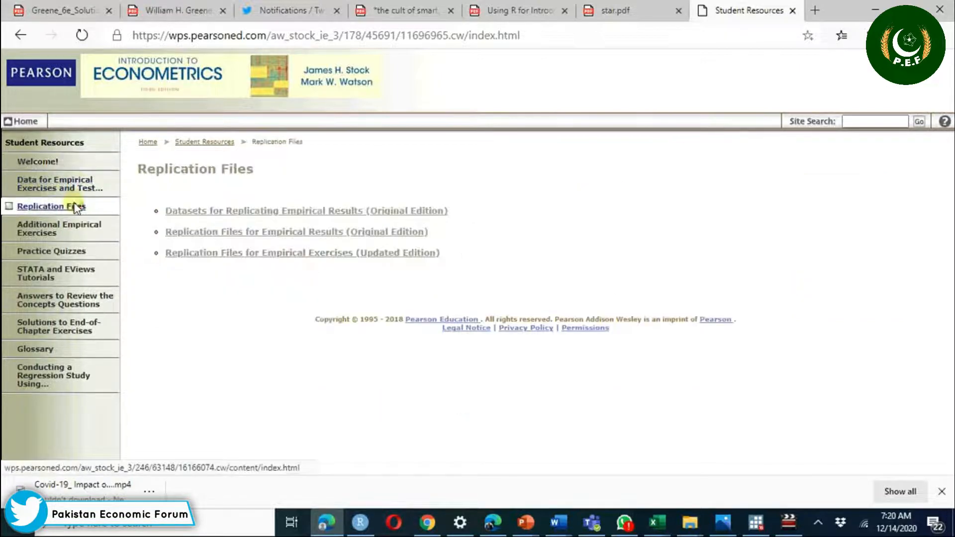
click(256, 214)
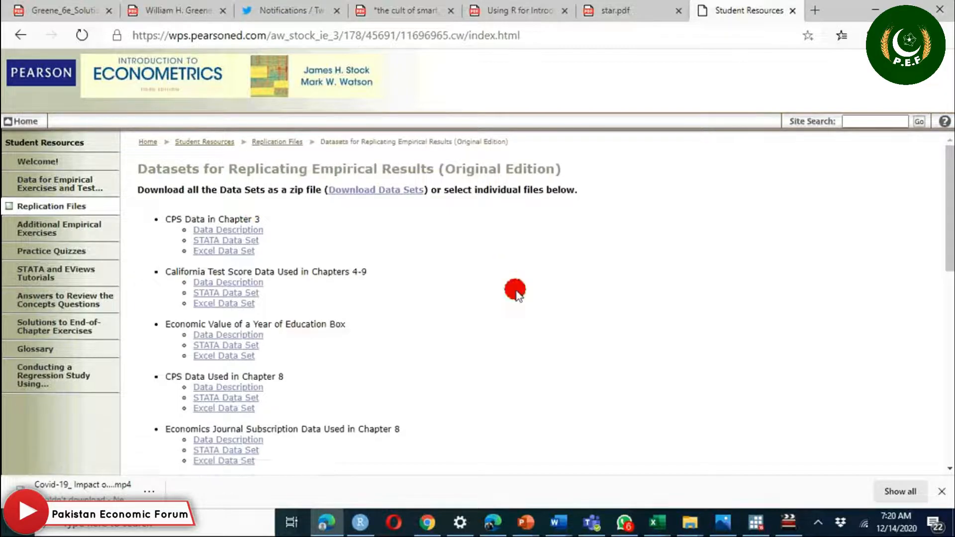
scroll(517, 294, down, 1)
scroll(517, 295, down, 2)
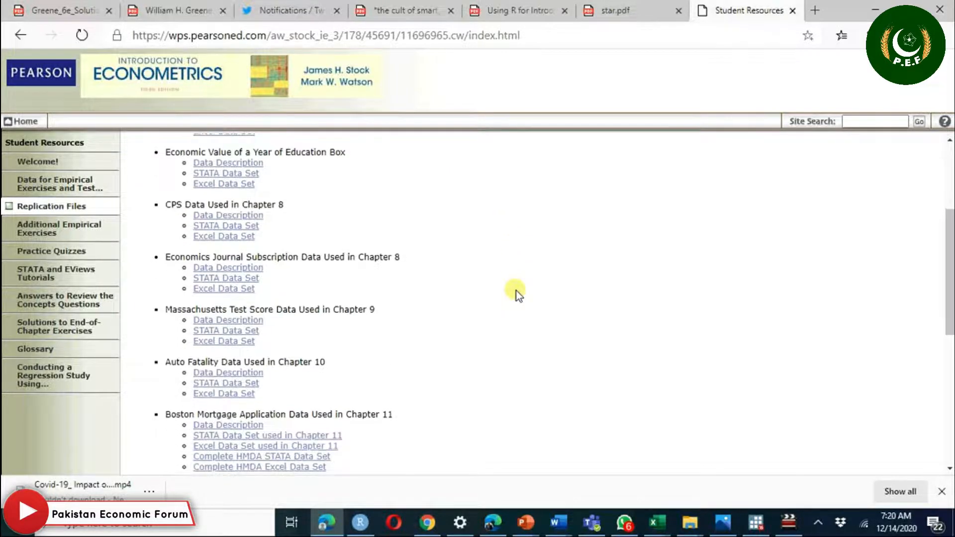
scroll(517, 295, down, 1)
scroll(518, 294, down, 2)
scroll(517, 294, down, 3)
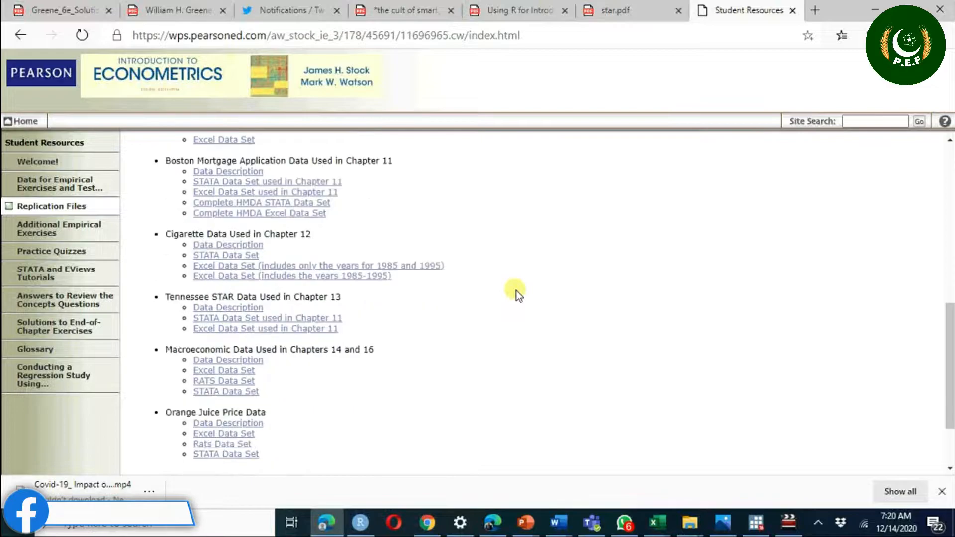
scroll(516, 292, down, 1)
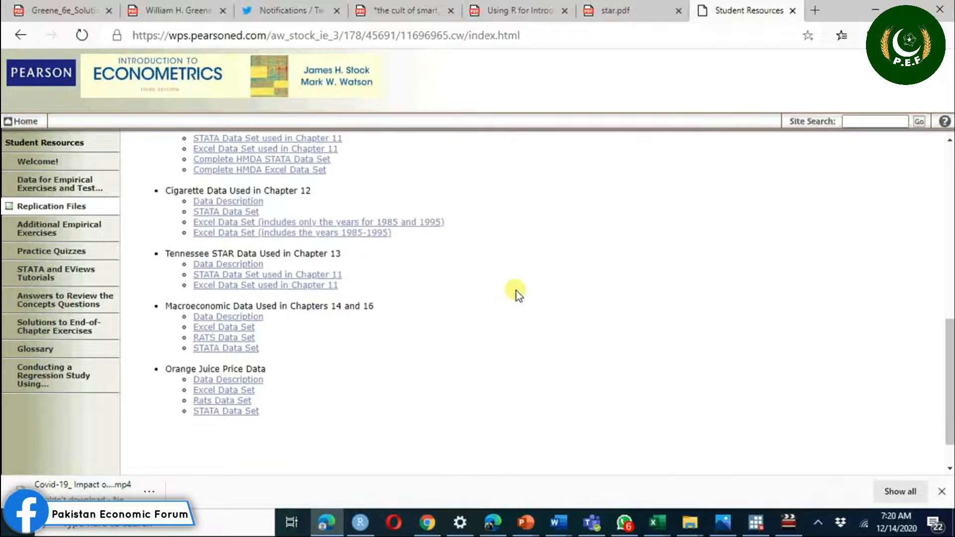
click(237, 317)
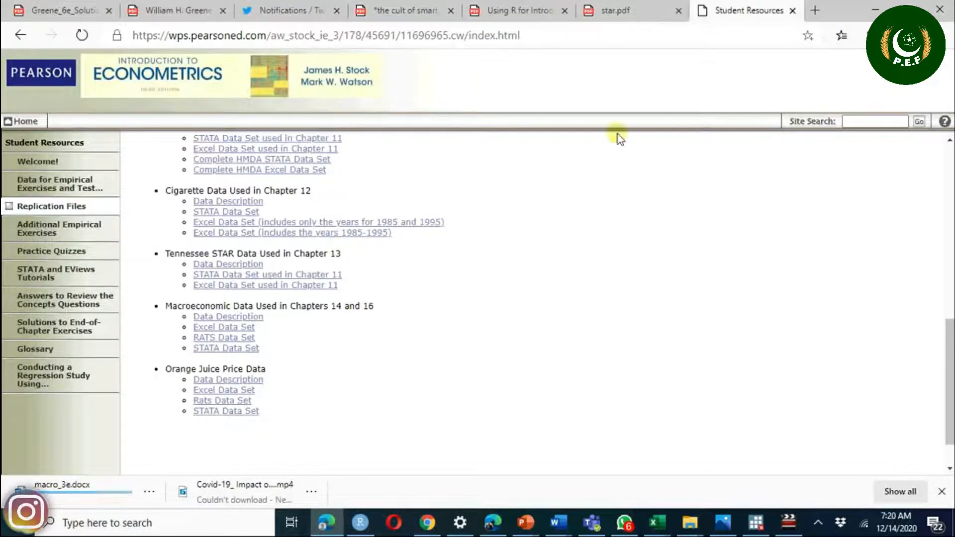
Step: Review the variable descriptions for STAR_SW and WEBSTAR and the Project STAR introduction in star.pdf
click(639, 11)
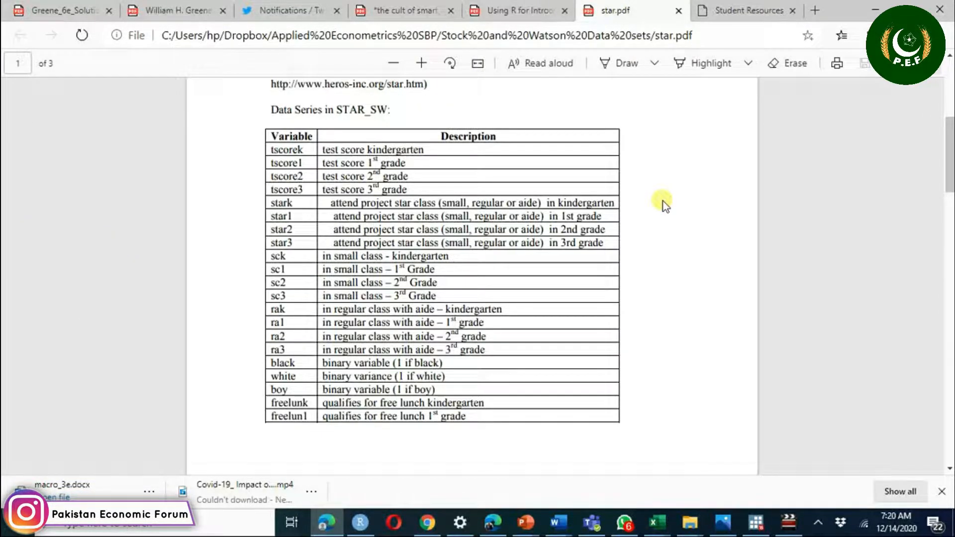
click(339, 108)
drag(338, 107, 384, 112)
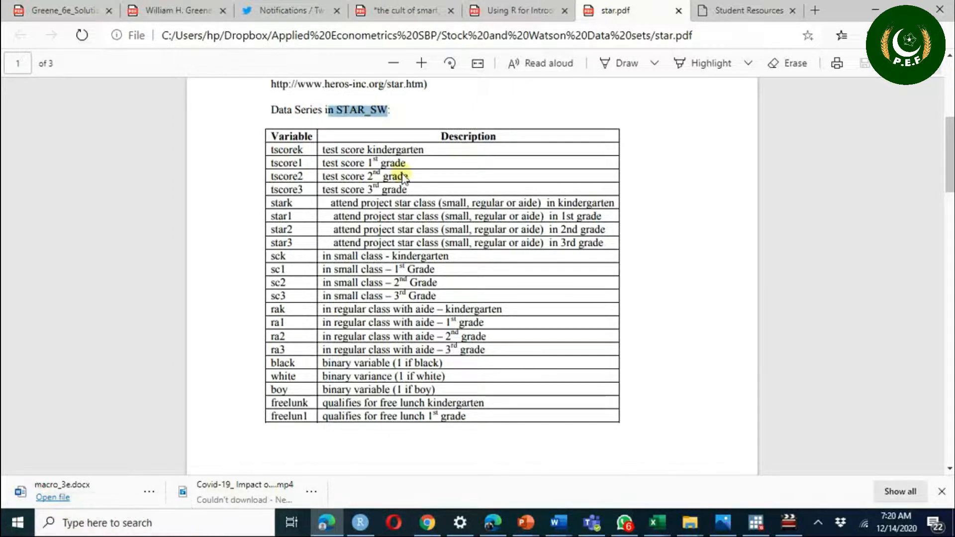
scroll(524, 323, down, 10)
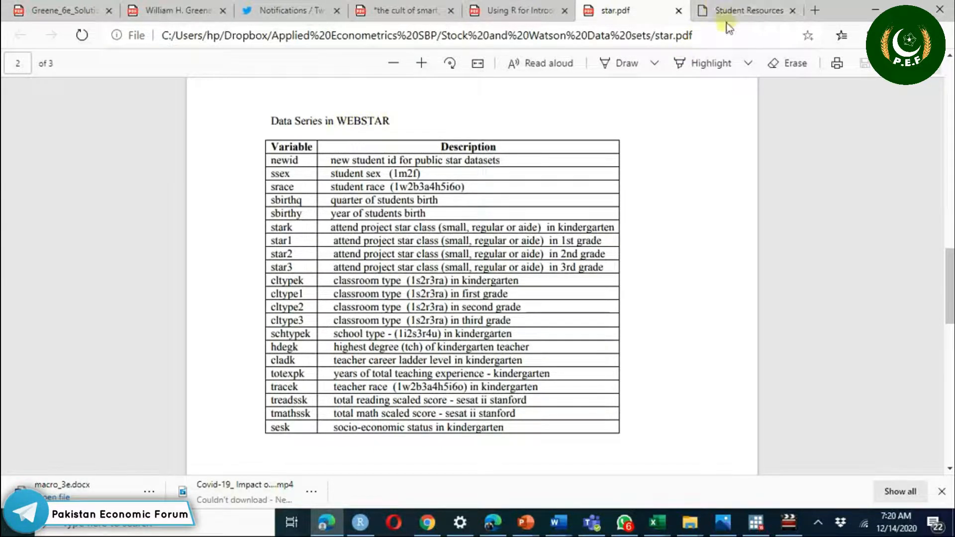
scroll(685, 198, up, 10)
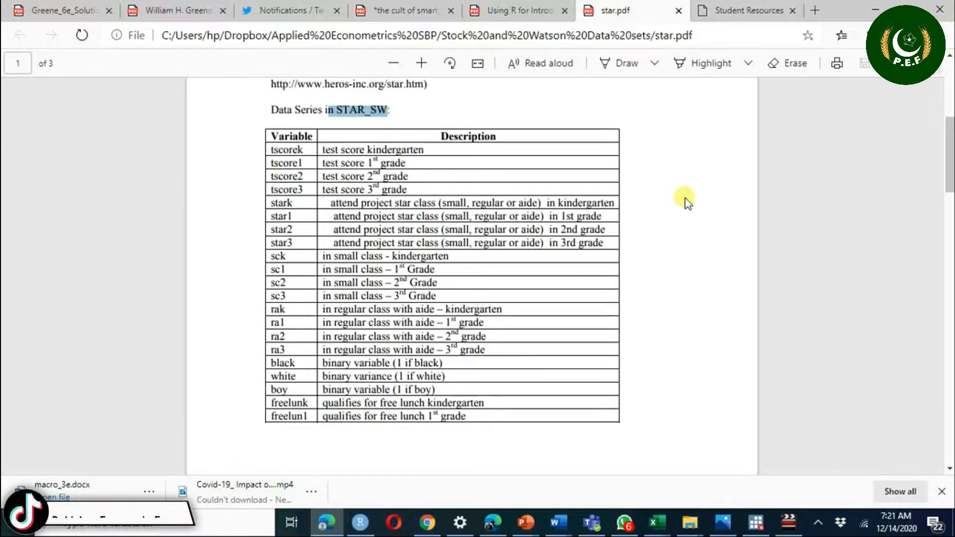
scroll(685, 199, up, 5)
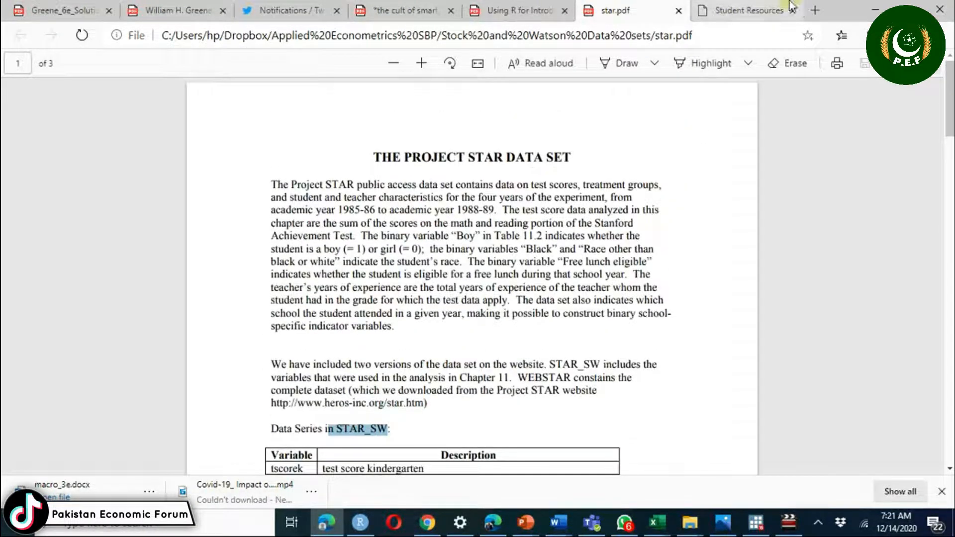
Step: Return to the Student Resources page and open the Chapter 13 Tennessee STAR analysis STATA do file from the original-edition empirical results replication files
click(748, 11)
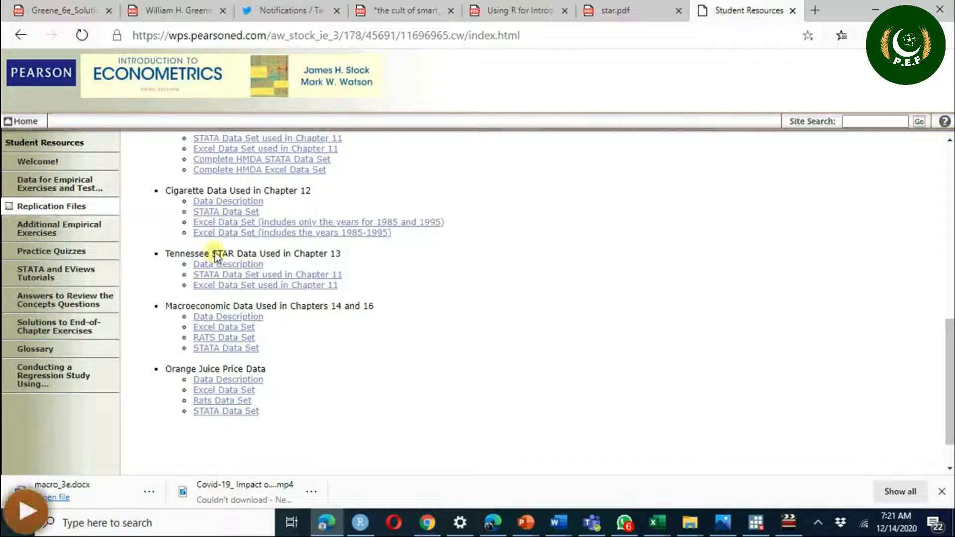
drag(212, 253, 351, 255)
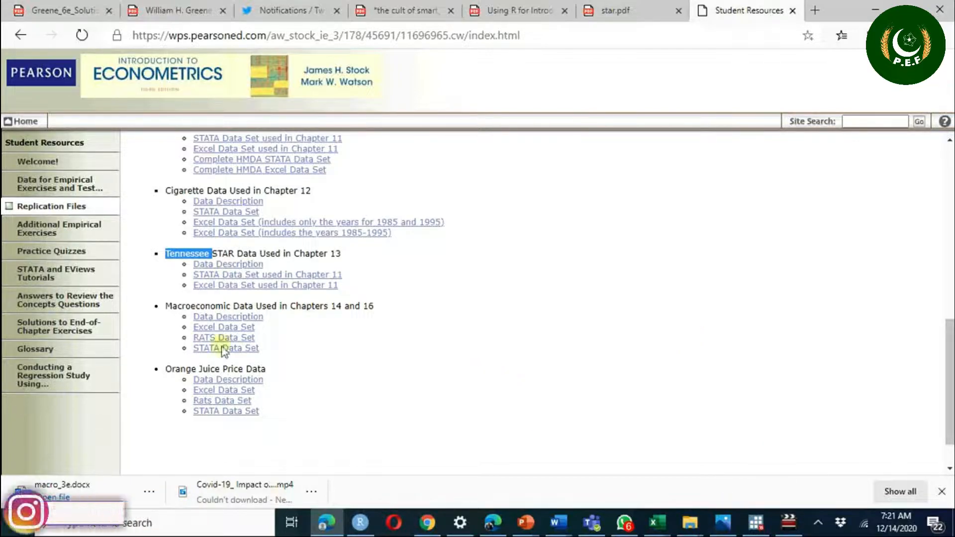
click(28, 207)
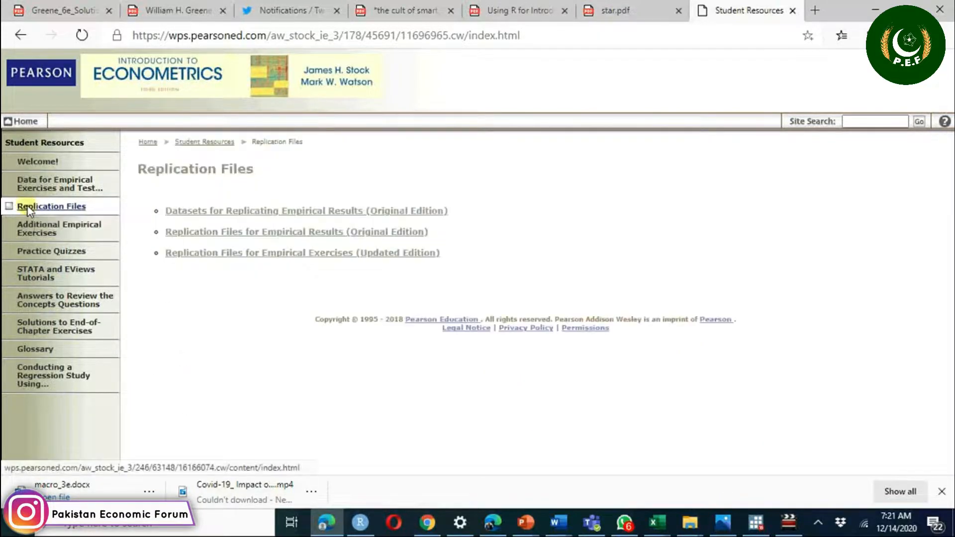
click(246, 237)
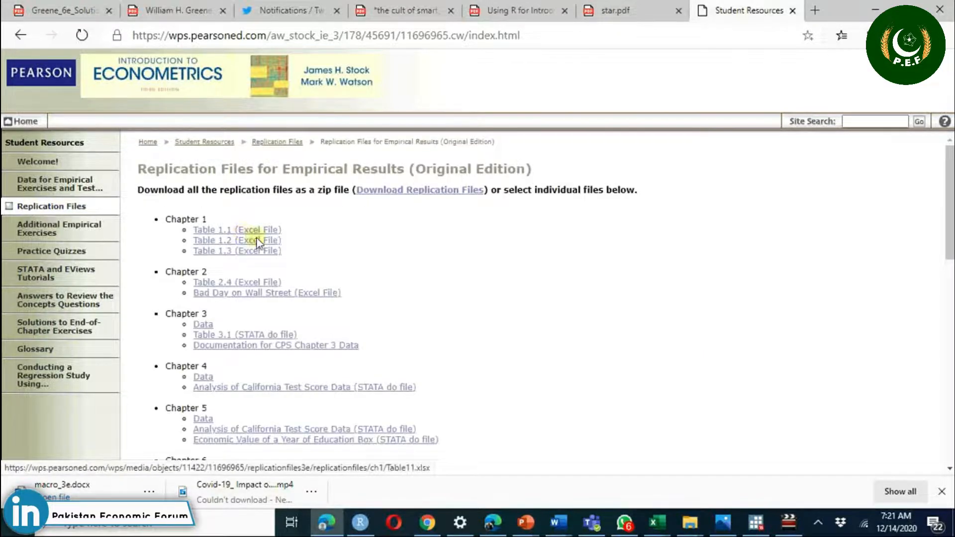
click(532, 321)
scroll(533, 322, down, 10)
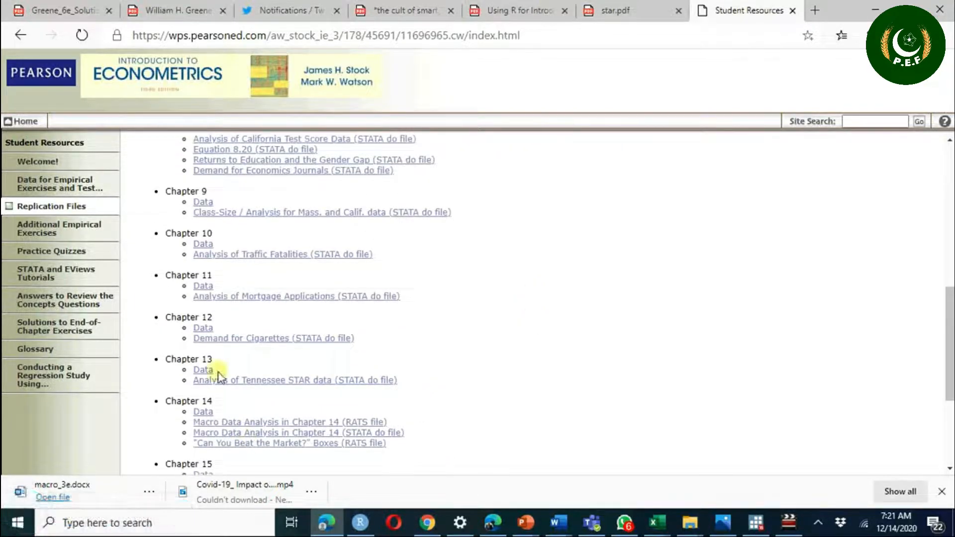
click(229, 382)
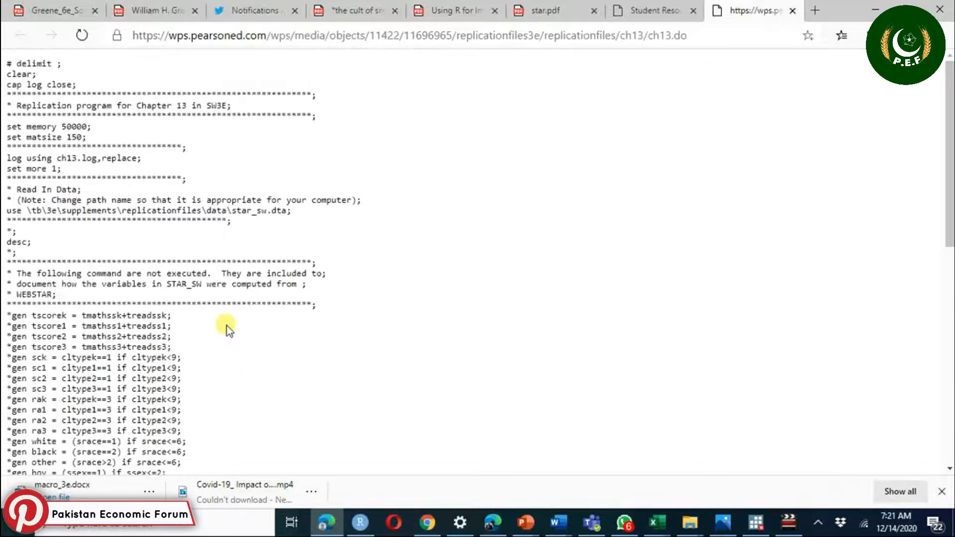
Step: Copy the entire Chapter 13 replication code and switch to Stata
key(ctrl+a)
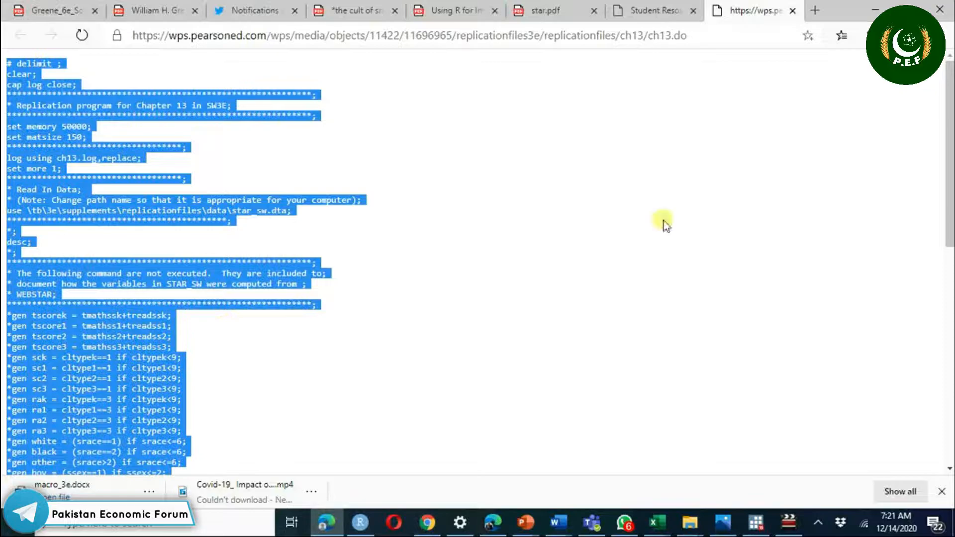
click(755, 522)
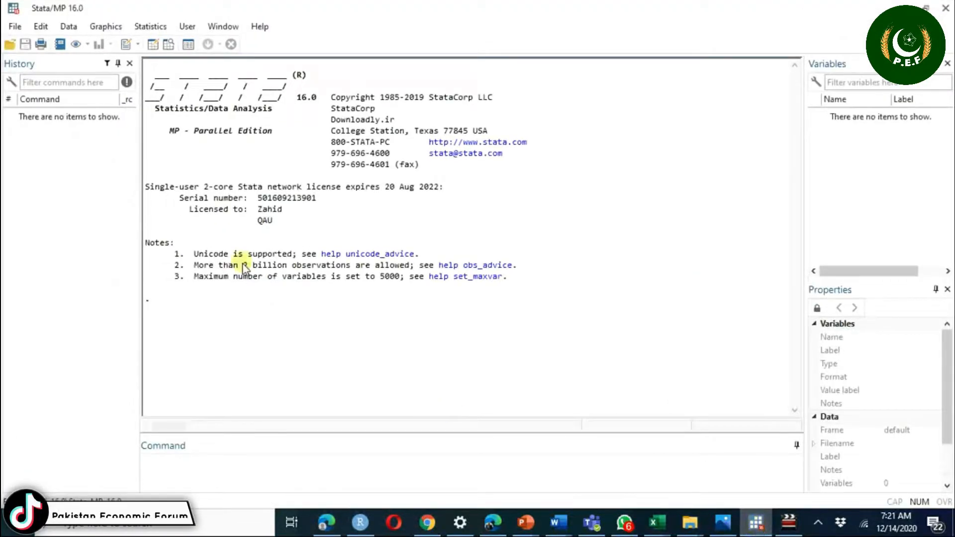
click(12, 26)
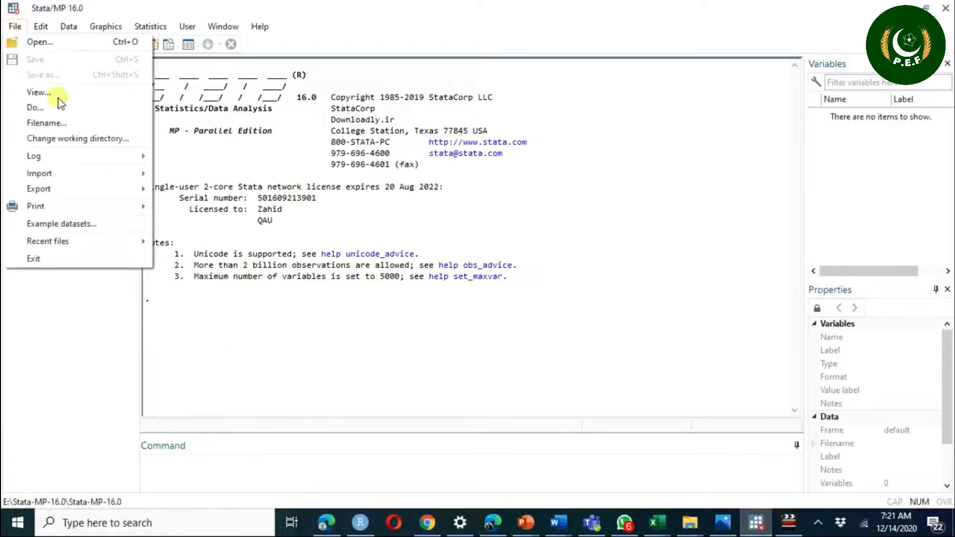
click(80, 142)
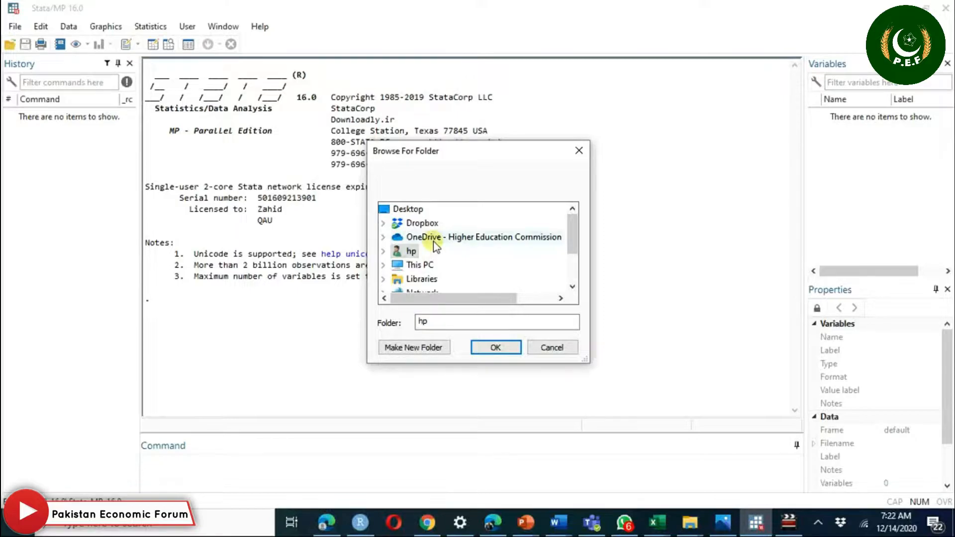
click(536, 348)
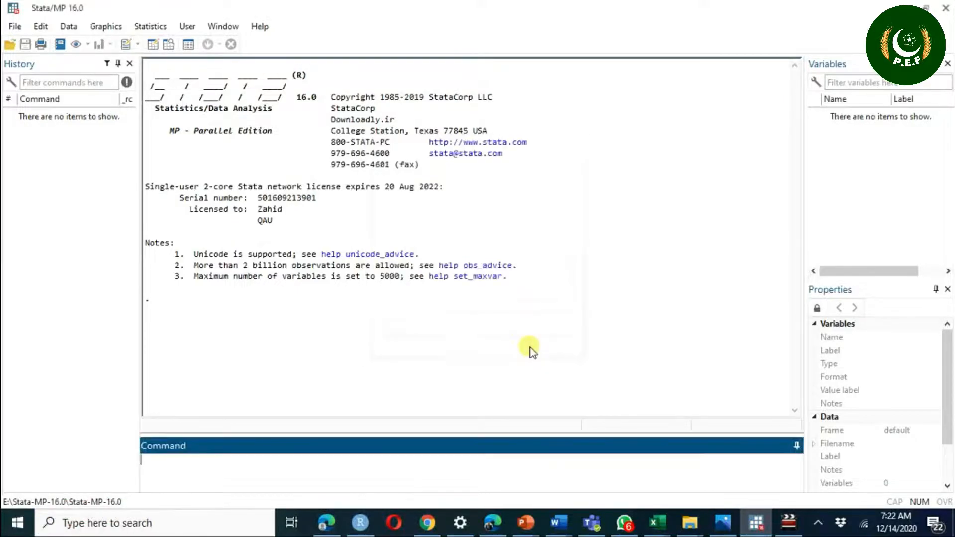
Step: Paste the copied Chapter 13 code into a new do-file and close it without saving
click(125, 45)
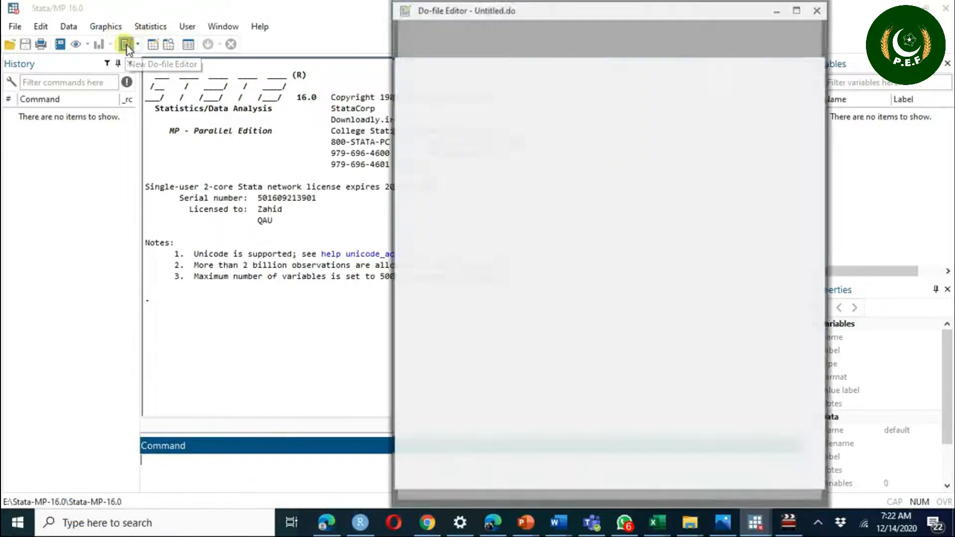
key(ctrl+v)
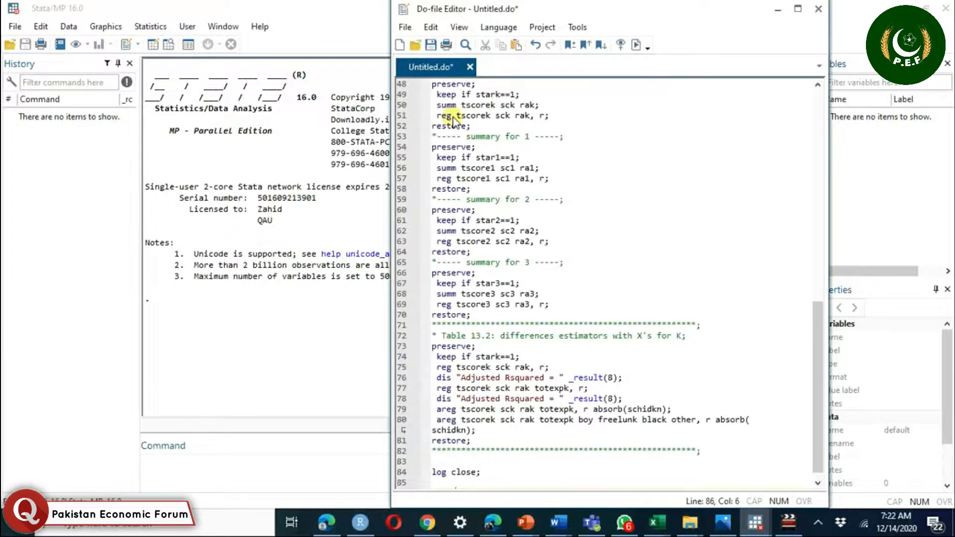
click(470, 68)
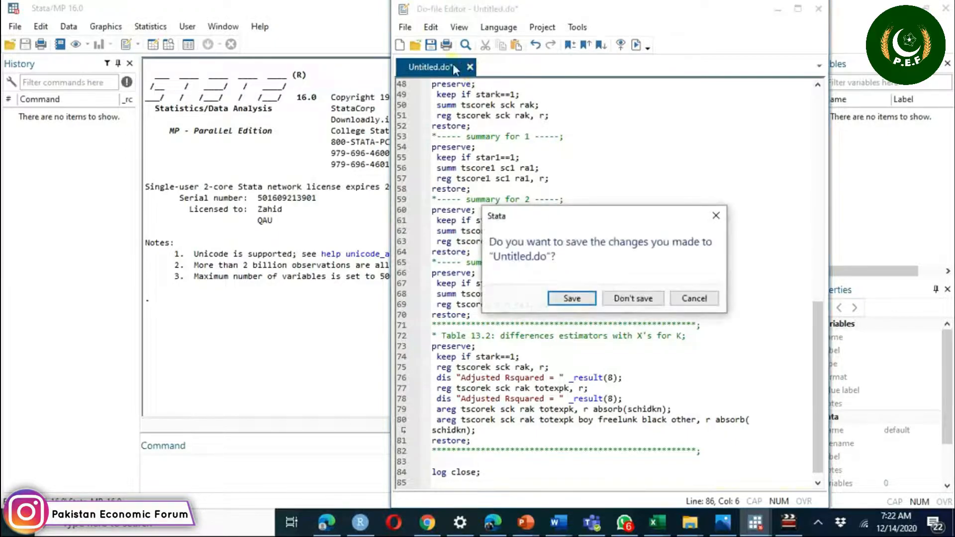
click(630, 298)
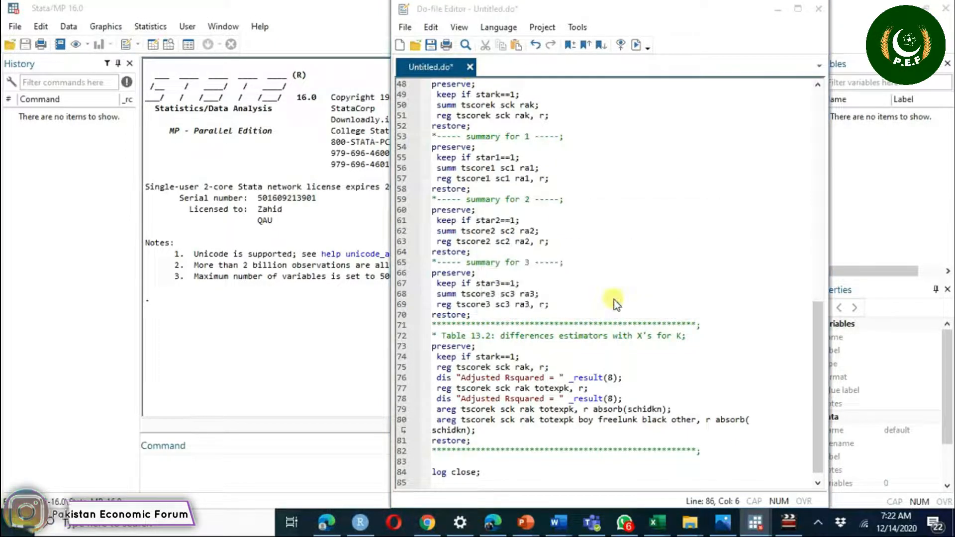
Step: Open the recently used do-file star_sw.do in the Do-file Editor
click(405, 28)
mouse_move(453, 227)
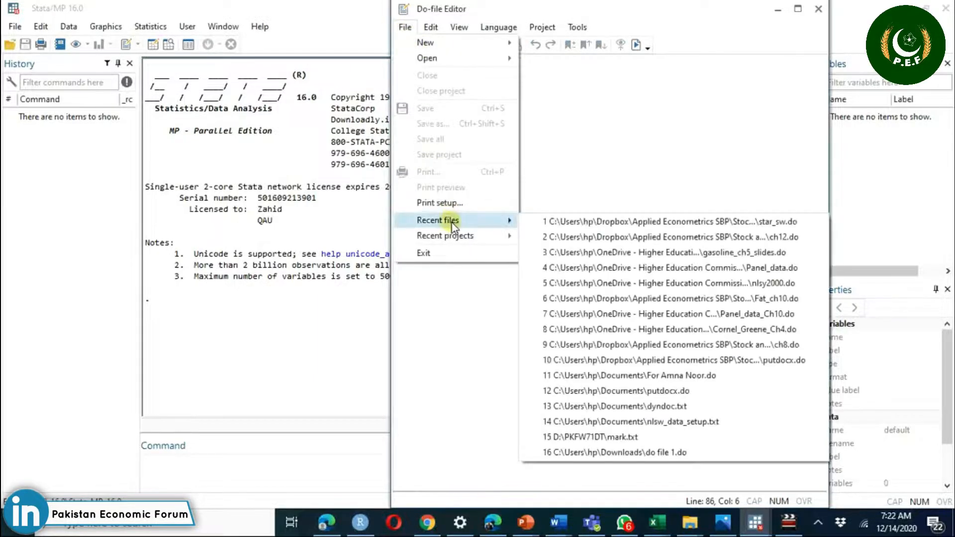
click(592, 222)
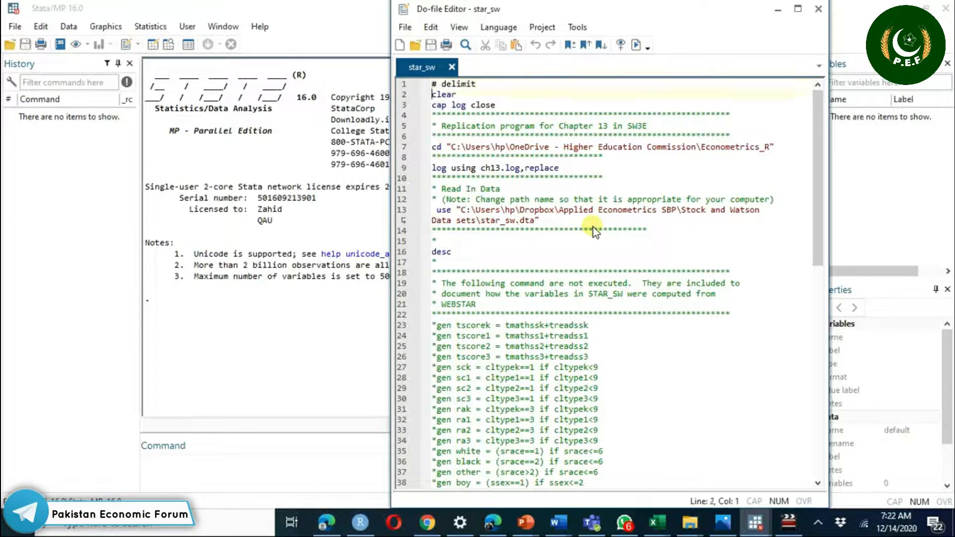
Step: Run lines 2 to 15 of star_sw to set the working directory, start the ch13.log log and load star_sw.dta
key(shift+Down)
key(shift+Down)
key(shift+Down)
key(shift+Down)
key(shift+Down)
key(shift+Down)
key(shift+Down)
key(shift+Down)
key(shift+Down)
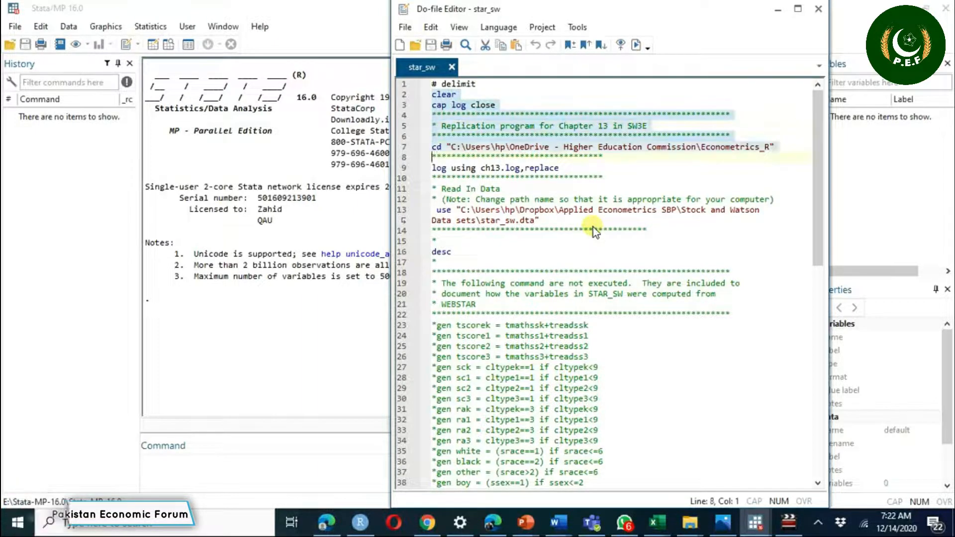
key(shift+Down)
key(shift+Down)
key(shift+Down)
key(shift+Down)
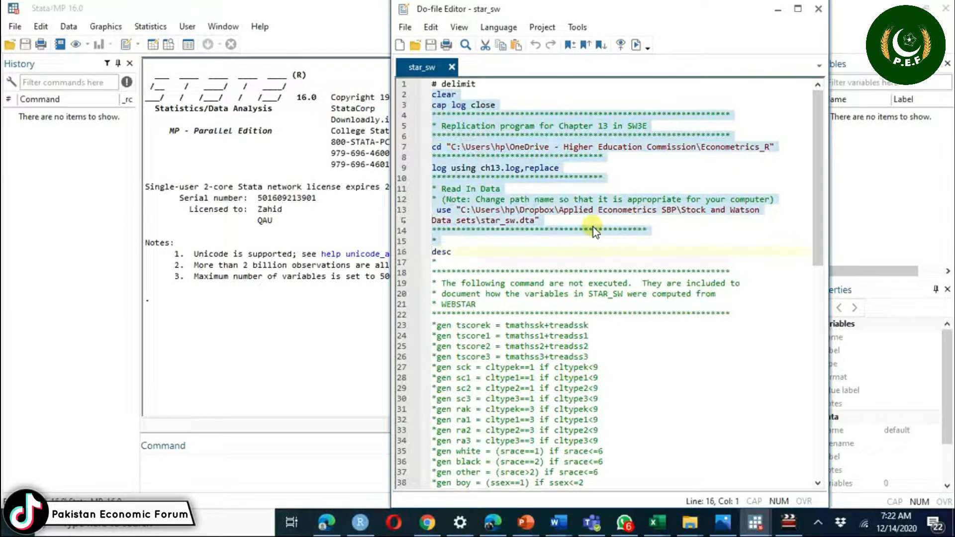
key(shift+Left)
click(636, 45)
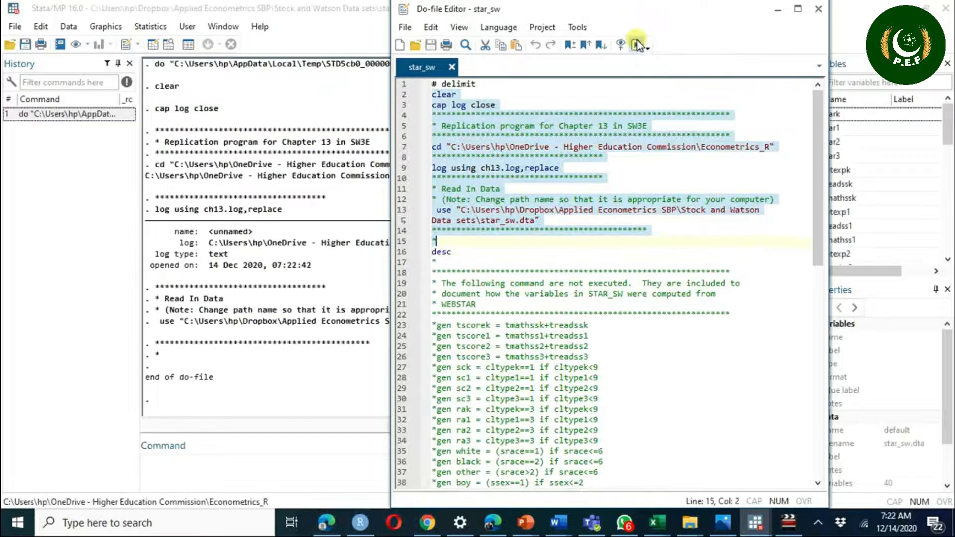
Step: Run the desc command on the loaded dataset and look through its list of variables
click(308, 482)
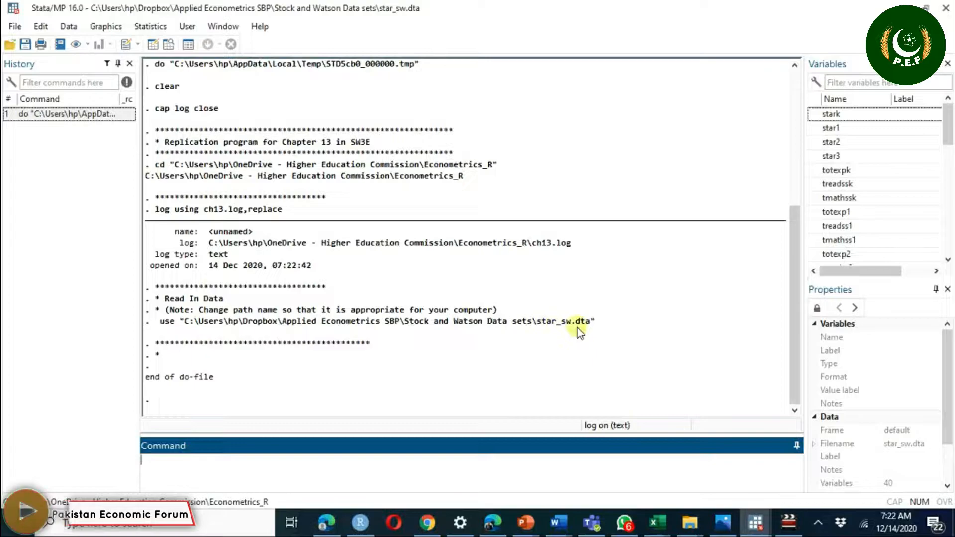
text(desc)
key(Return)
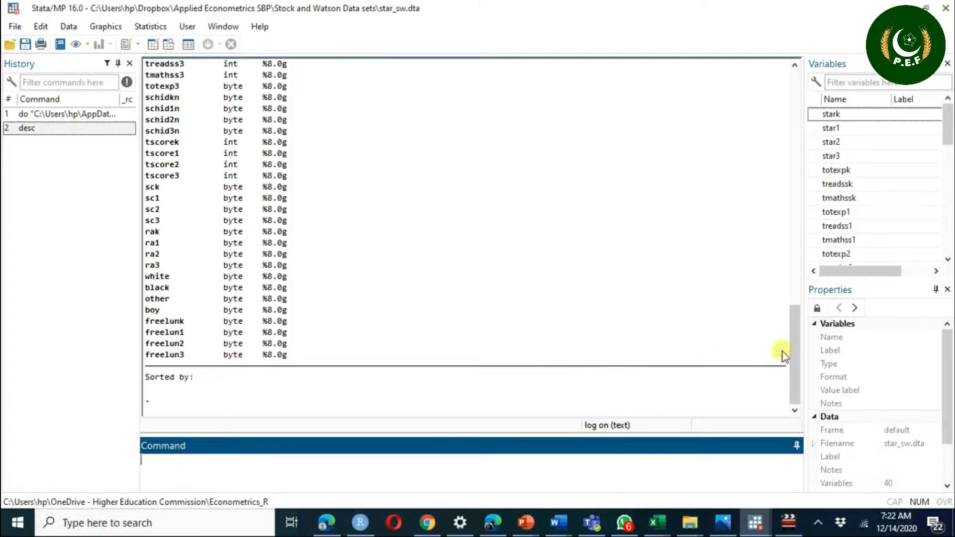
drag(794, 353, 791, 296)
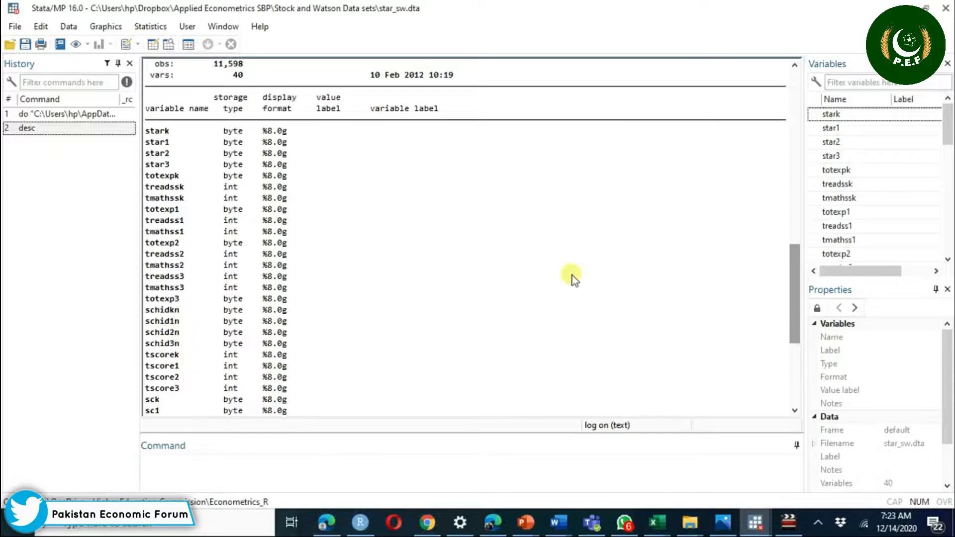
drag(794, 291, 792, 317)
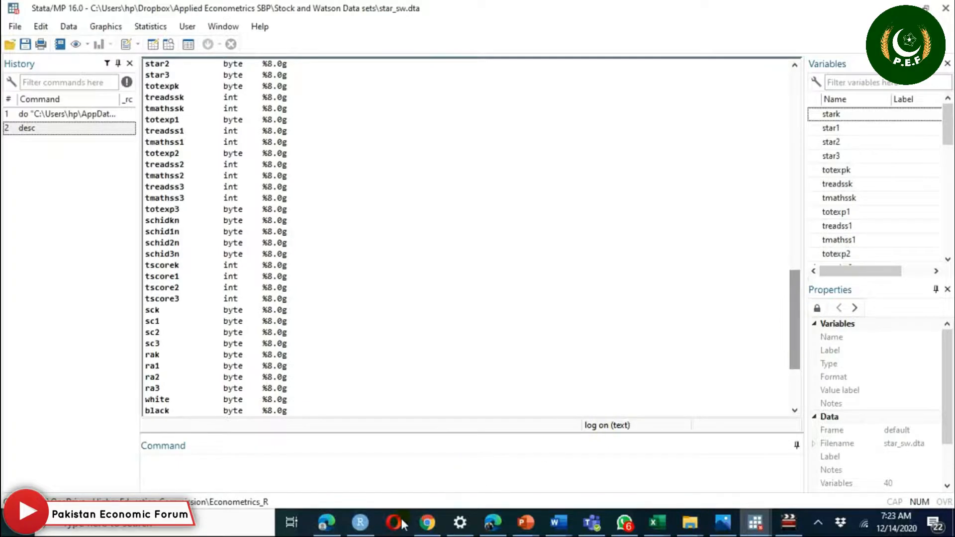
Step: Switch to the browser and read the STAR_SW variable descriptions in star.pdf, from test scores to school IDs
click(333, 512)
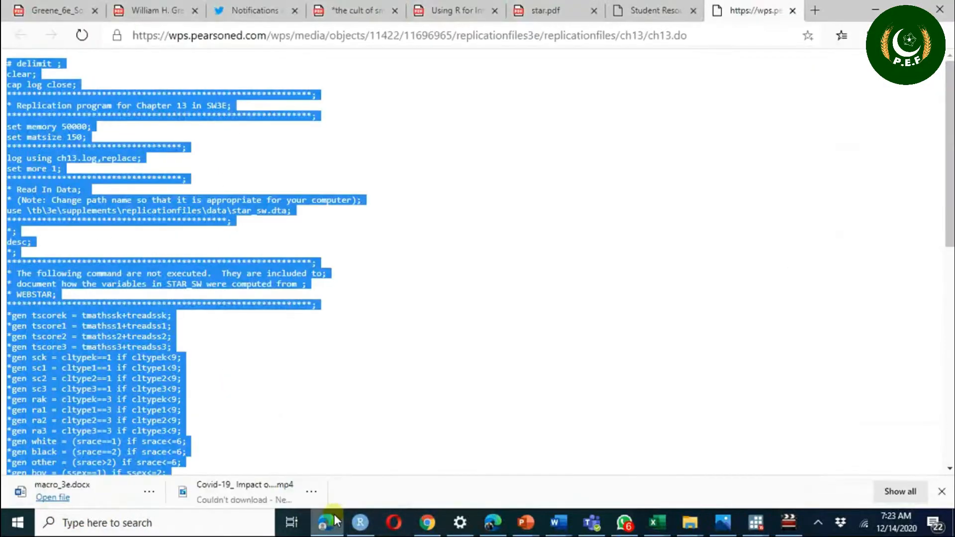
click(556, 10)
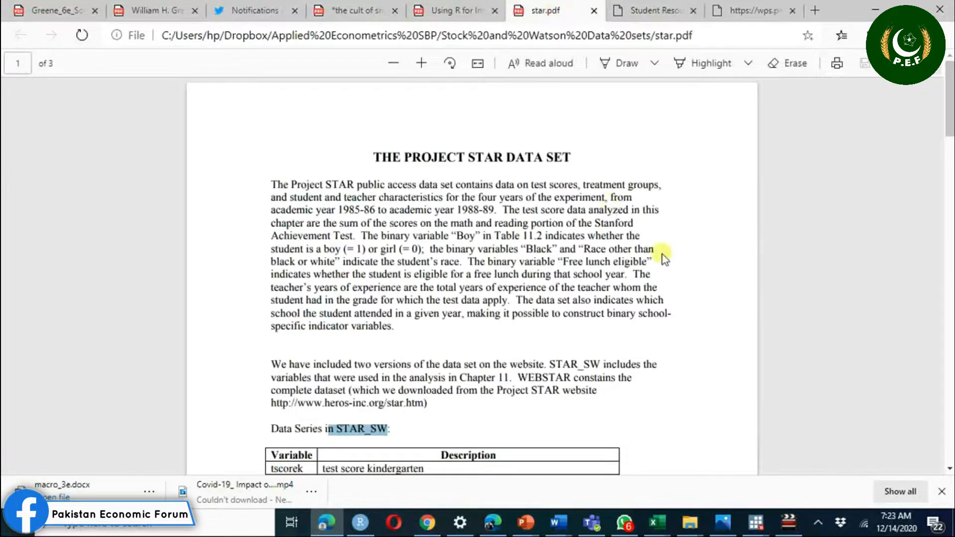
scroll(664, 259, down, 6)
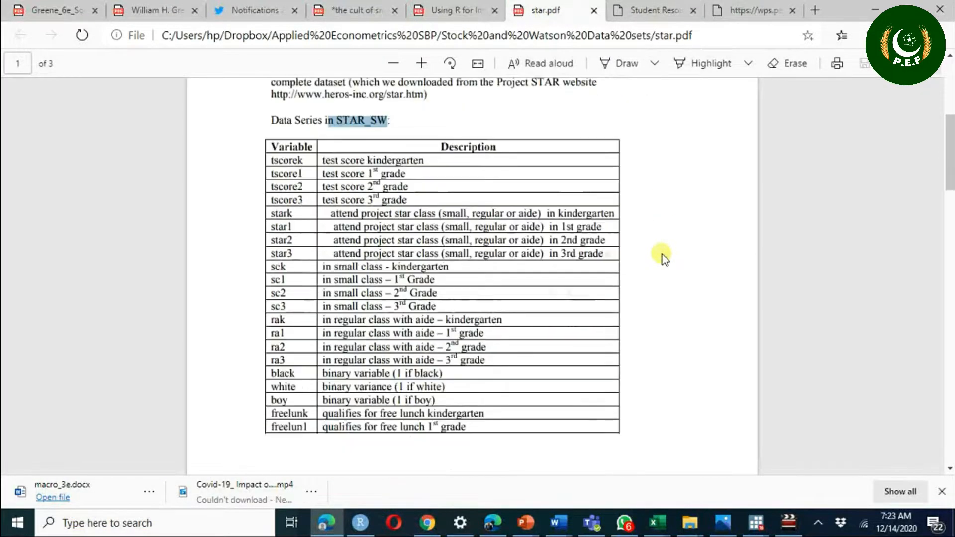
scroll(661, 257, down, 2)
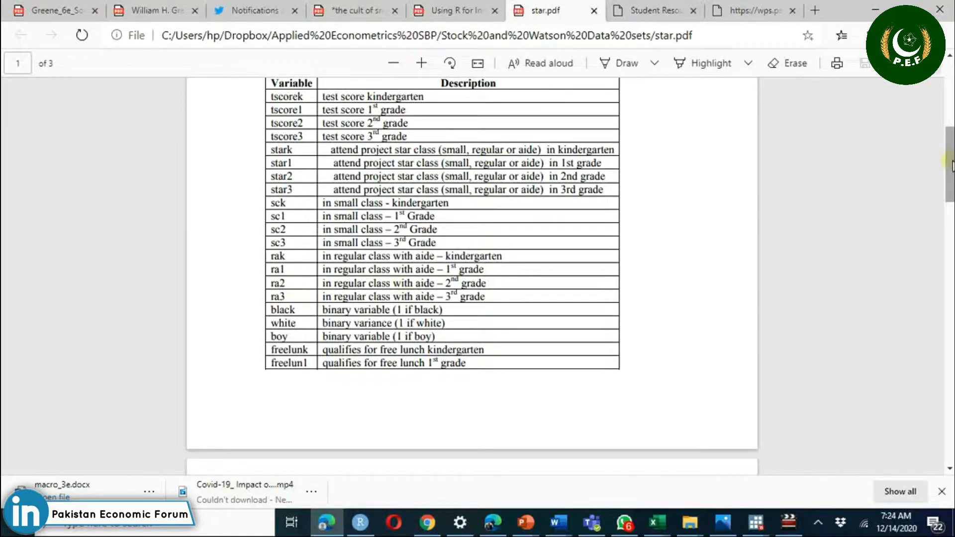
drag(951, 164, 950, 211)
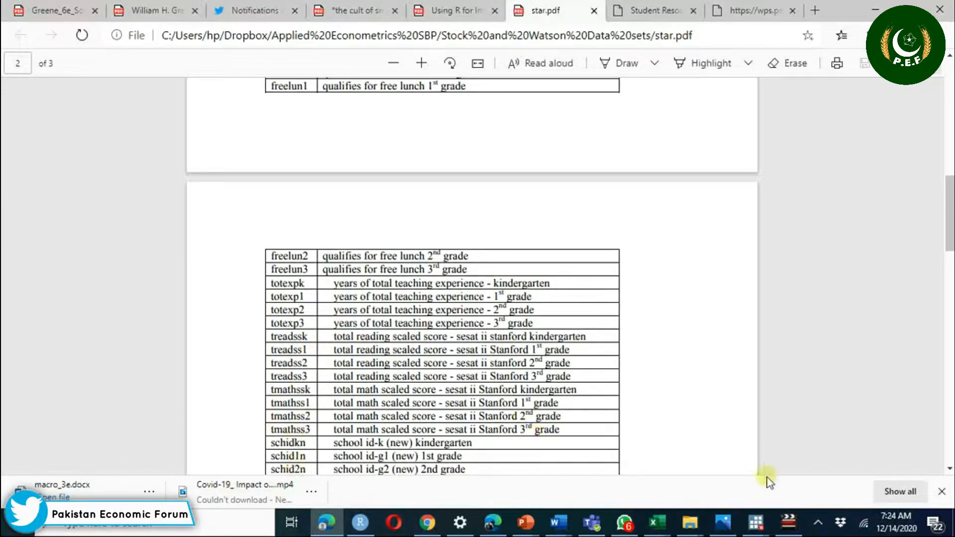
Step: Return to star_sw in Stata's Do-file Editor and review the commented-out gen commands that document how the variables were computed
mouse_move(761, 523)
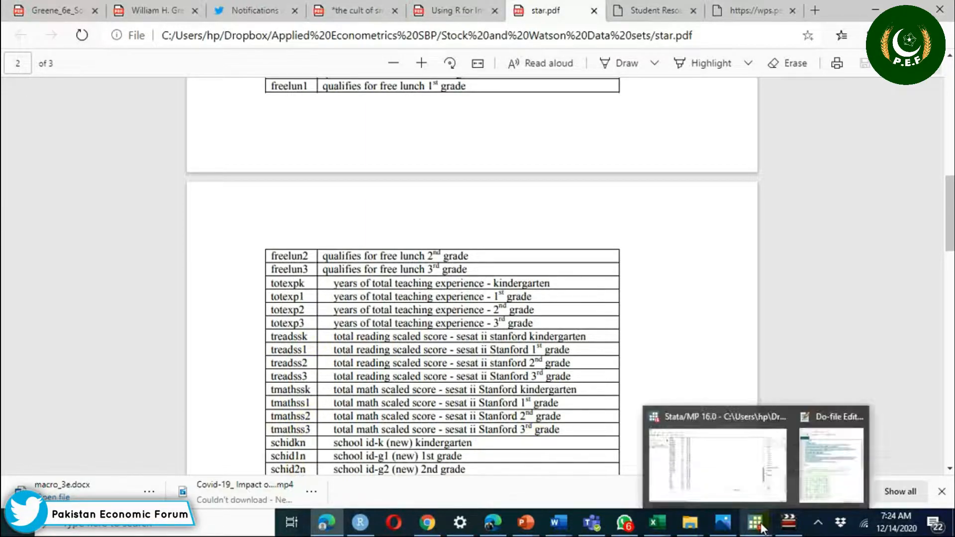
click(719, 465)
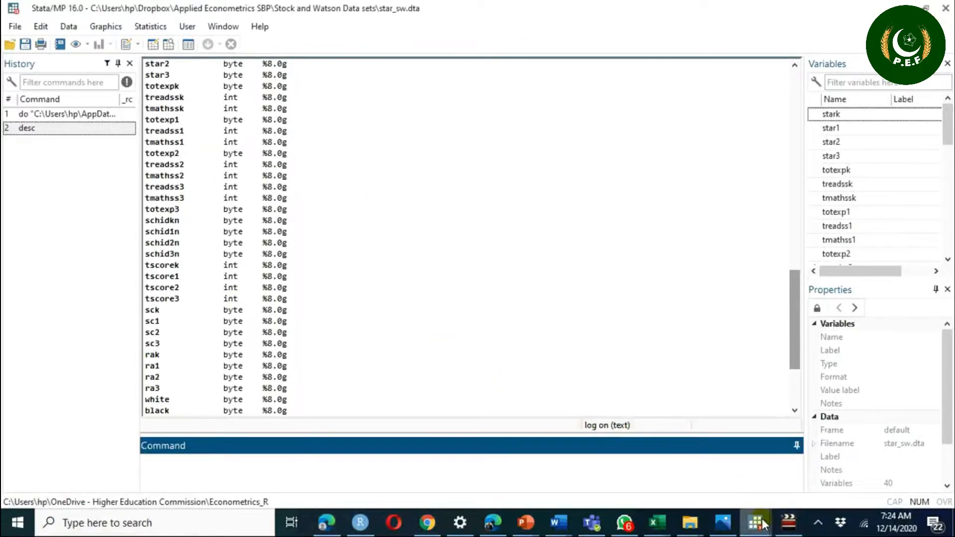
mouse_move(761, 525)
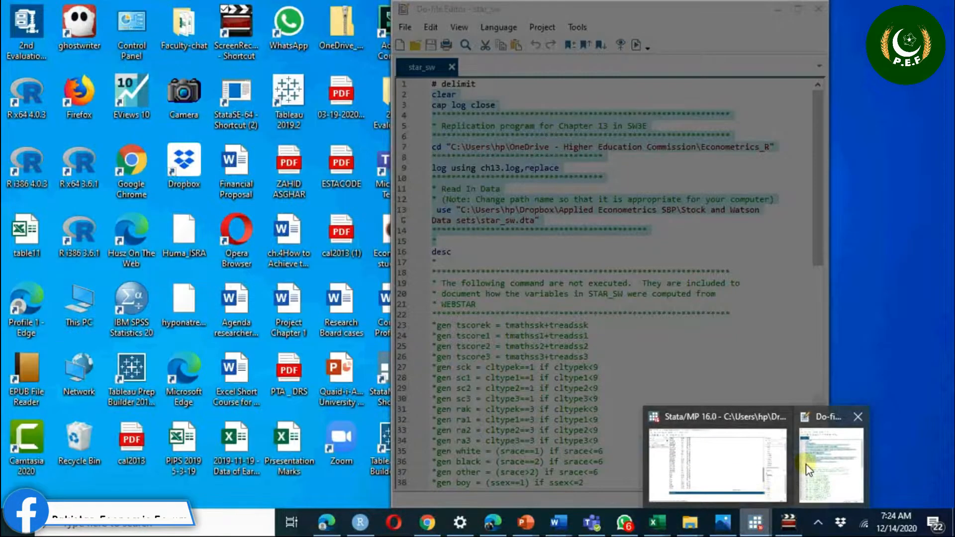
click(806, 464)
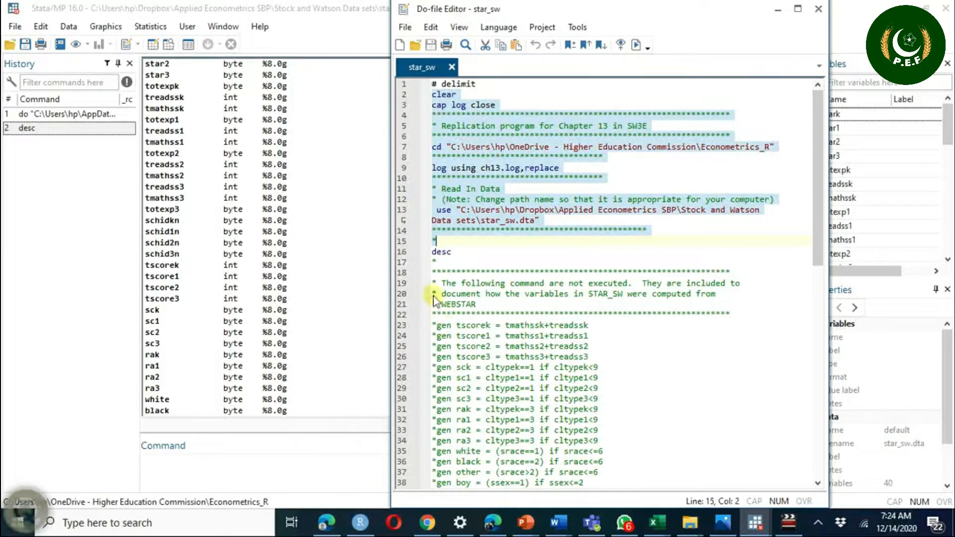
drag(430, 272, 614, 410)
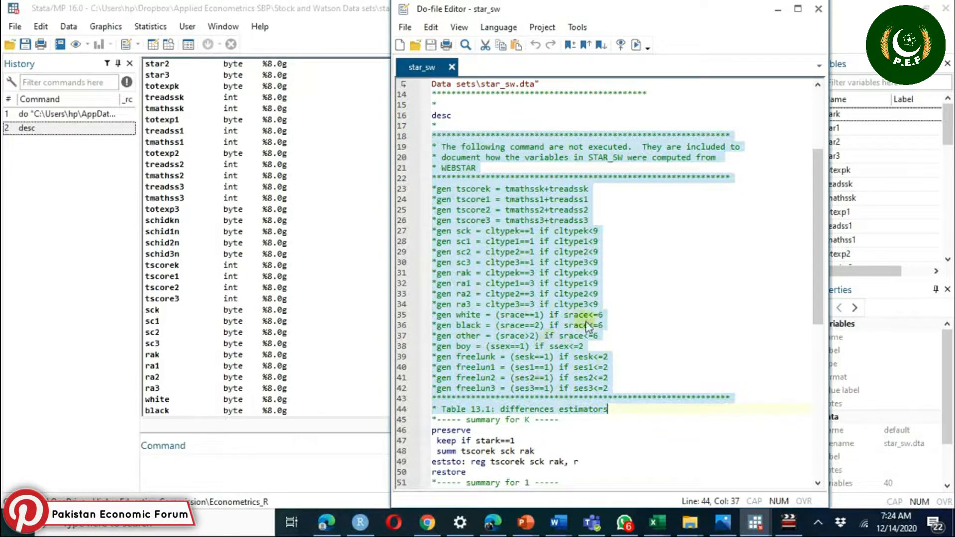
click(562, 429)
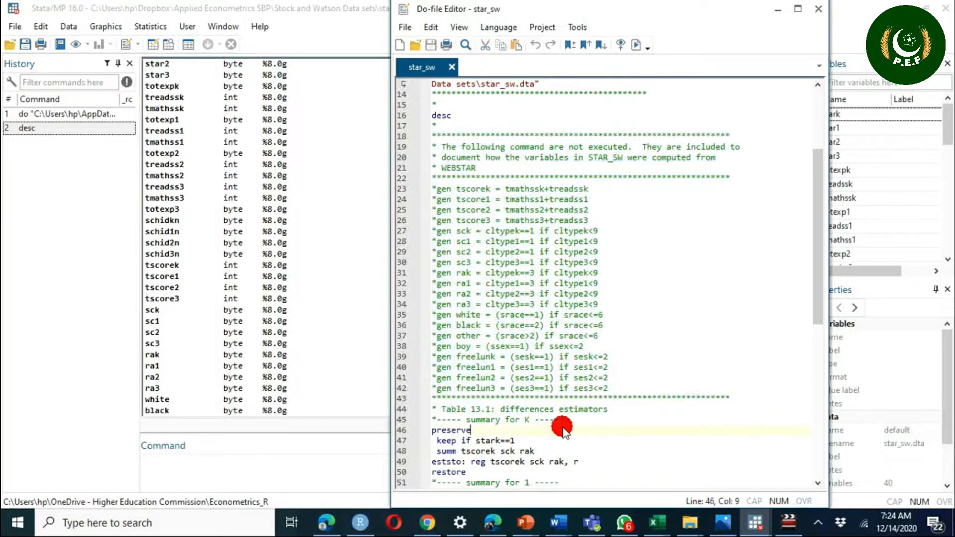
Step: Run lines 44 to 50 of star_sw to summarize the kindergarten data and store the robust regression of tscorek on sck and rak
click(435, 409)
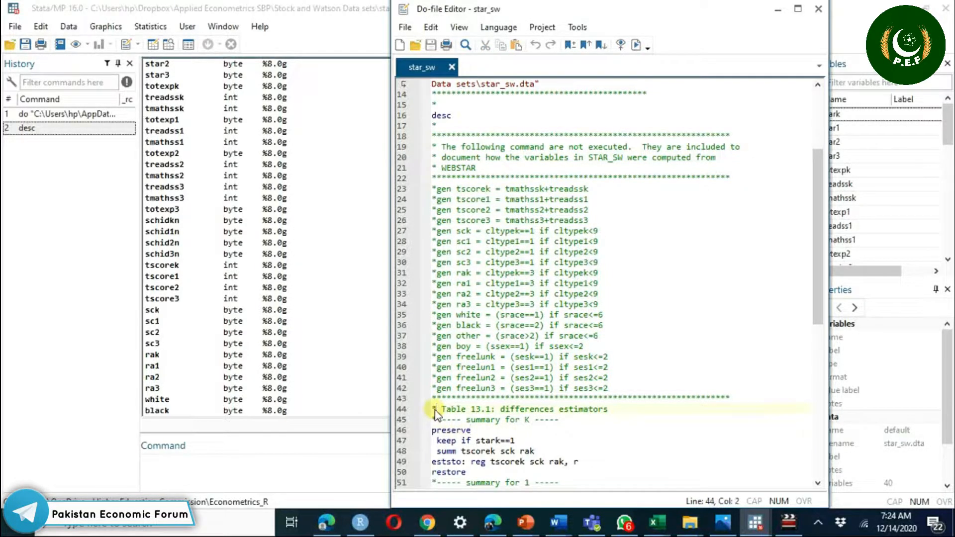
key(shift+Down)
key(shift+Down)
key(shift+Down)
key(shift+Down)
key(shift+Down)
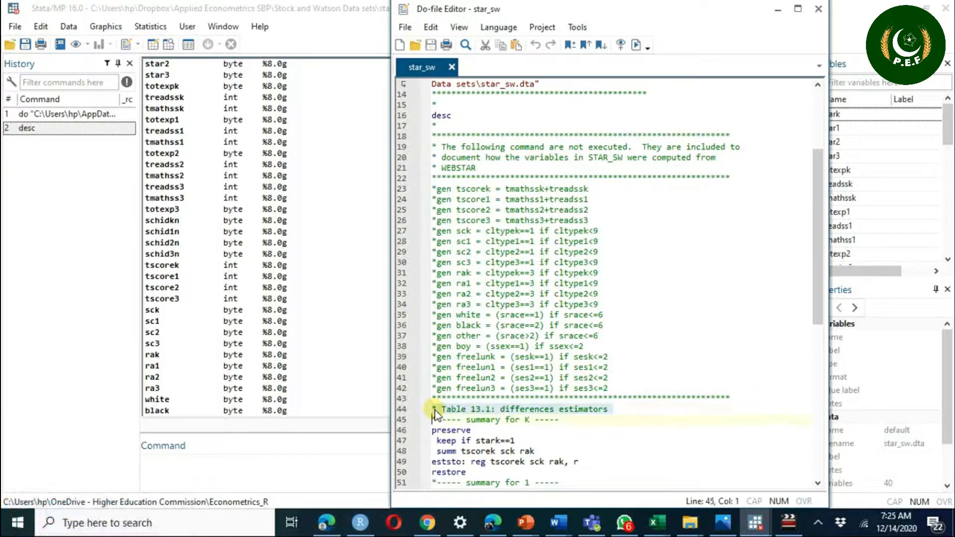
key(shift+Down)
key(shift+Down)
key(shift+Down)
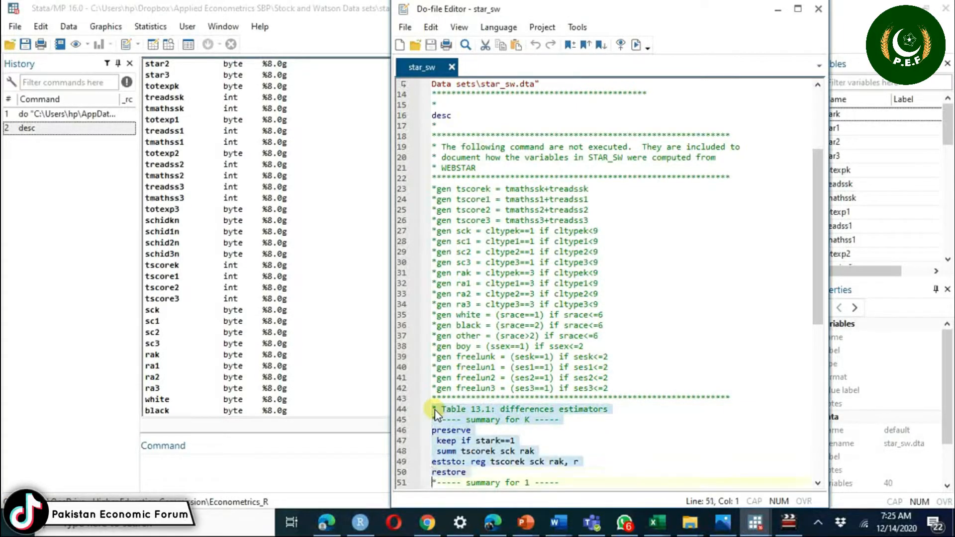
key(shift+Down)
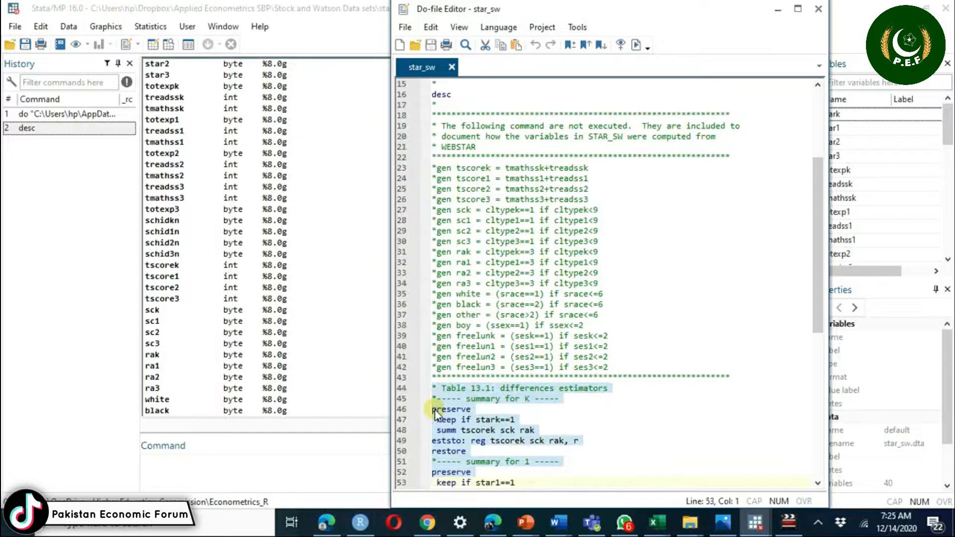
key(shift+Up)
key(shift+Up)
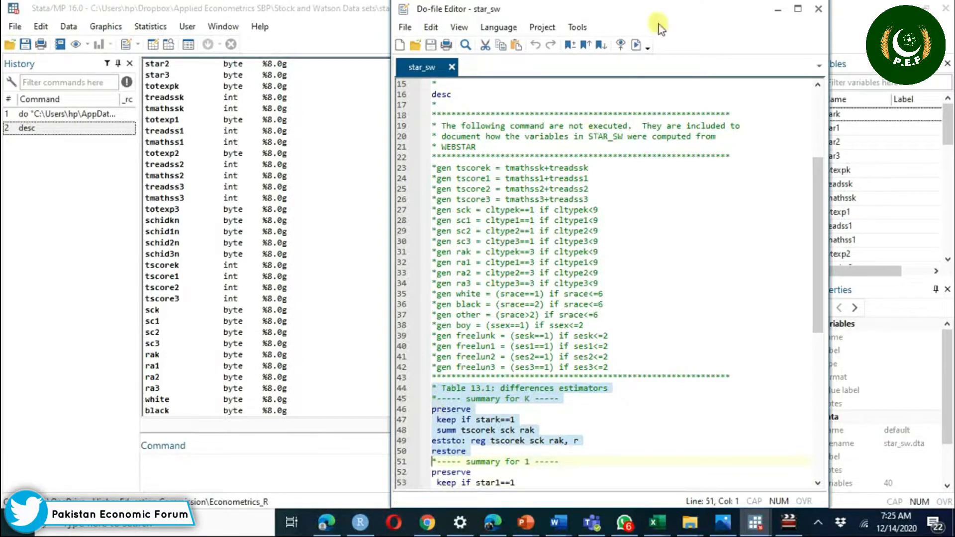
click(637, 44)
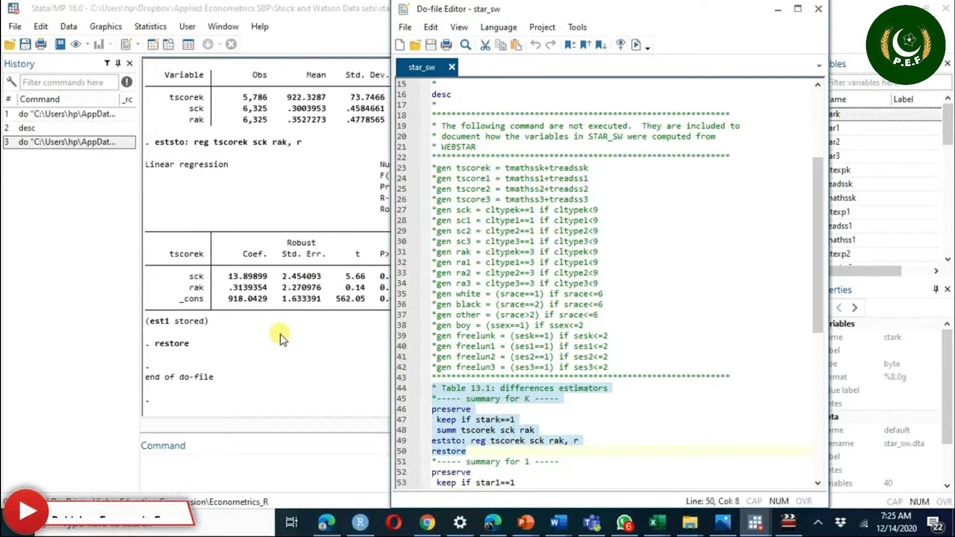
Step: Examine the sck and rak coefficients in the kindergarten regression output
click(248, 280)
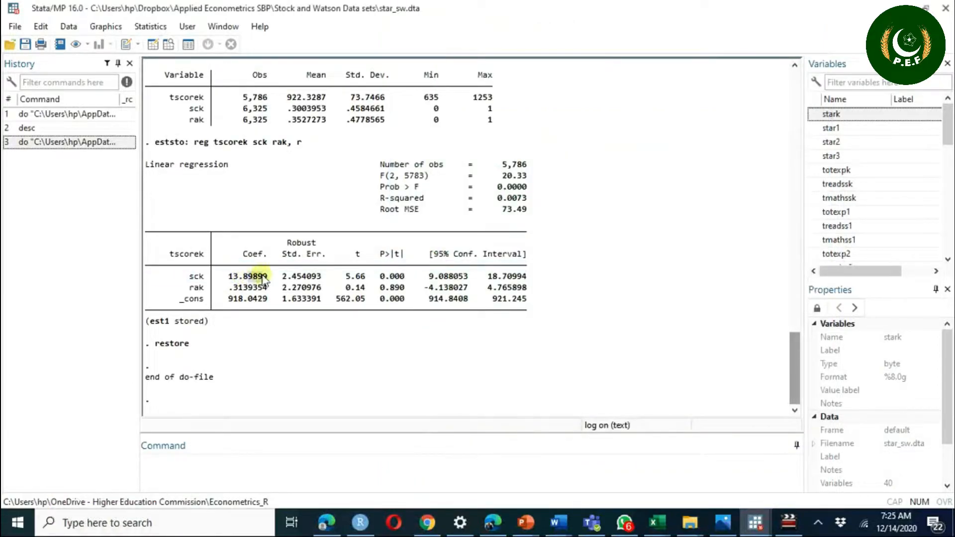
drag(244, 284, 262, 285)
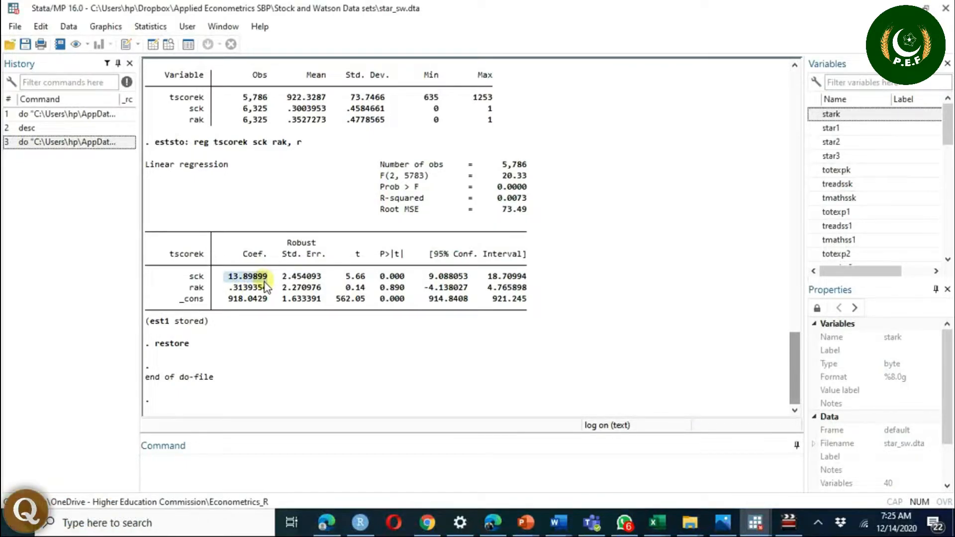
drag(224, 286, 267, 290)
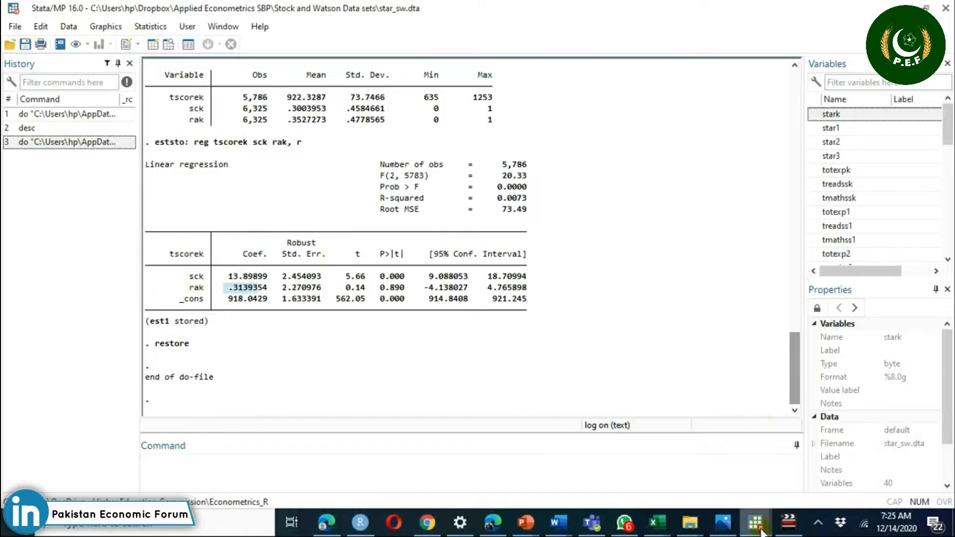
Step: Run lines 52 to 55 of star_sw to summarize the first-grade data and store the robust regression of tscore1 on sc1 and ra1
mouse_move(762, 526)
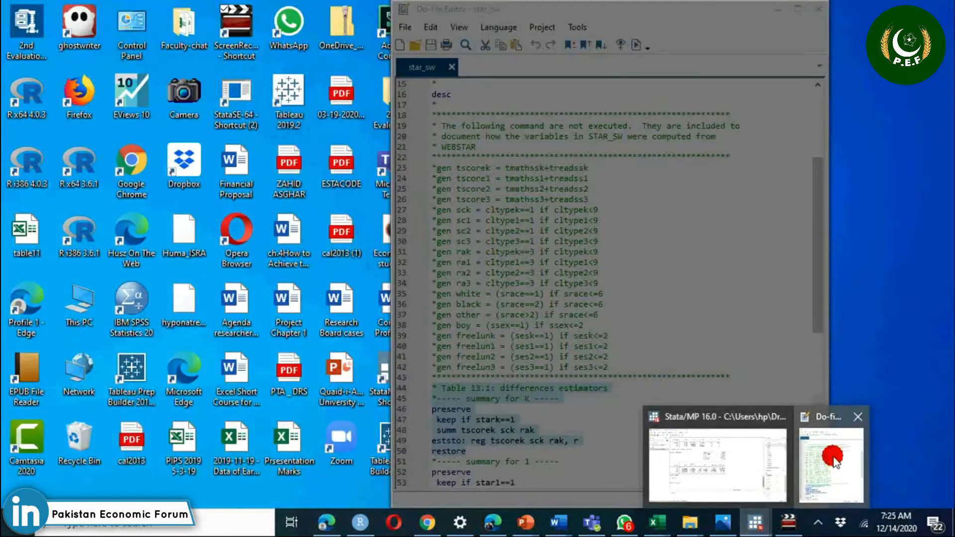
click(833, 457)
drag(820, 279, 821, 338)
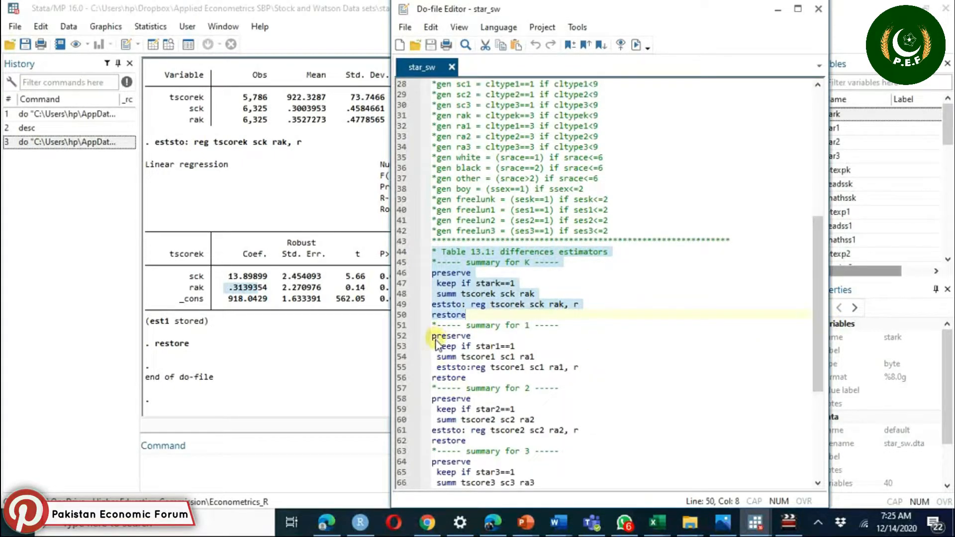
drag(432, 336, 578, 371)
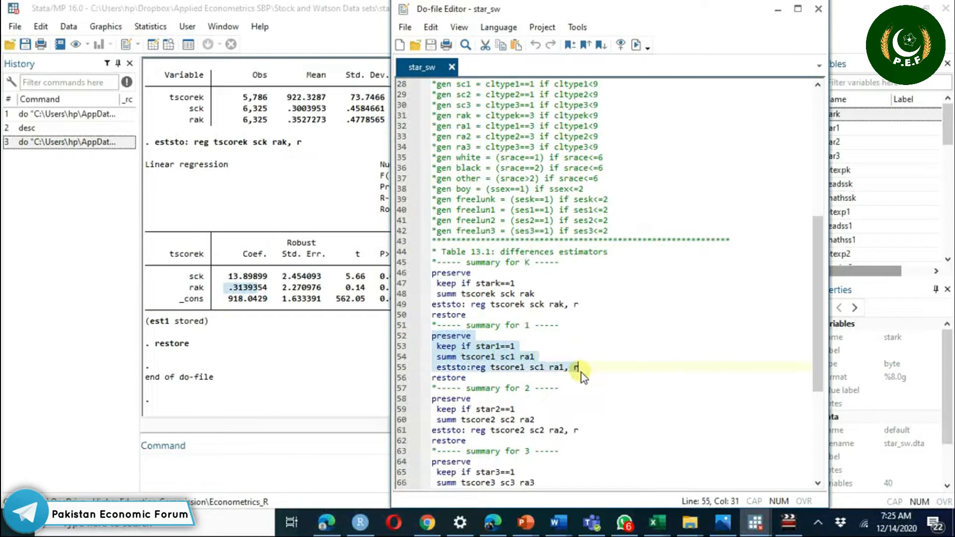
click(636, 45)
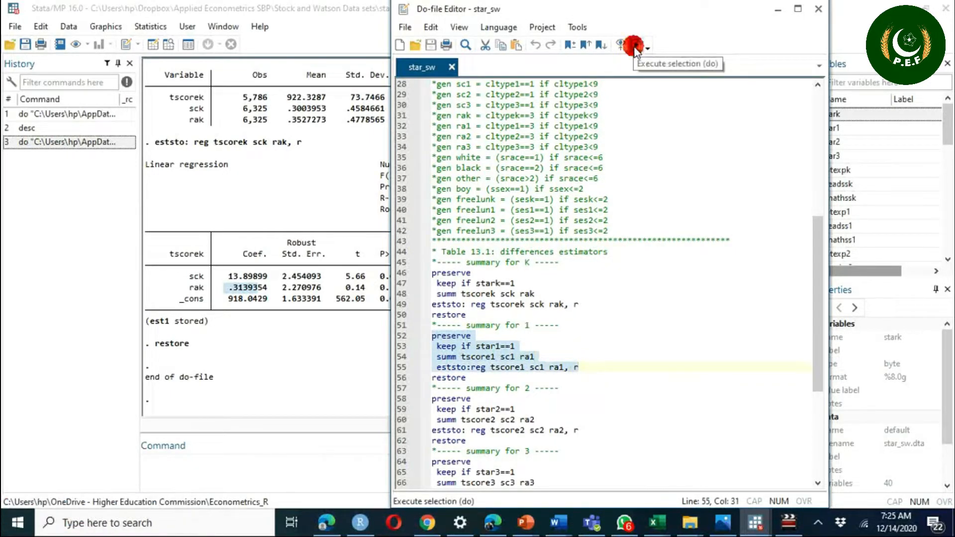
Step: Run lines 57 to 68 of star_sw to produce the summaries and stored robust regressions for grades 2 and 3
click(433, 390)
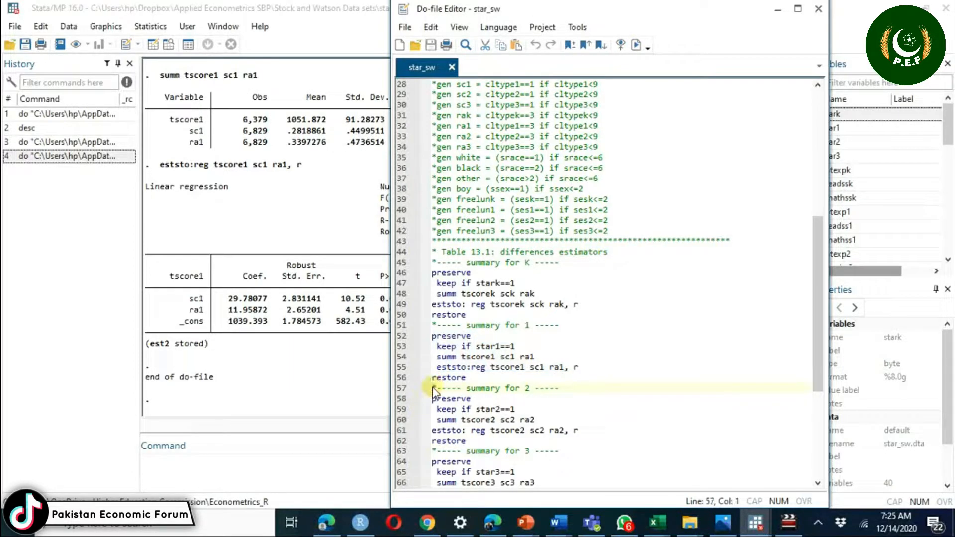
key(shift+Down)
key(shift+Down)
key(shift+Down)
key(shift+Down)
key(shift+Down)
key(shift+Down)
key(shift+Down)
key(shift+Down)
key(shift+Down)
key(shift+Down)
key(shift+Down)
key(shift+Down)
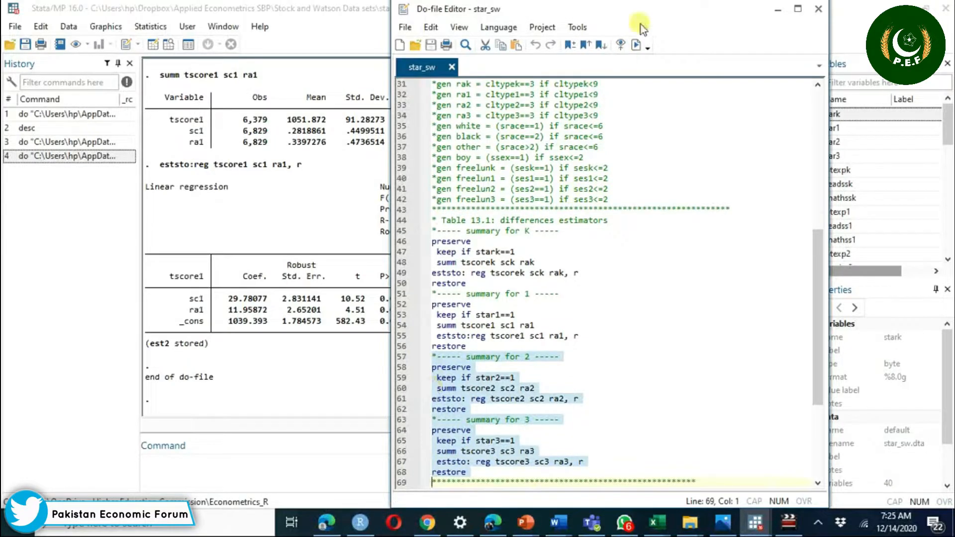
click(638, 44)
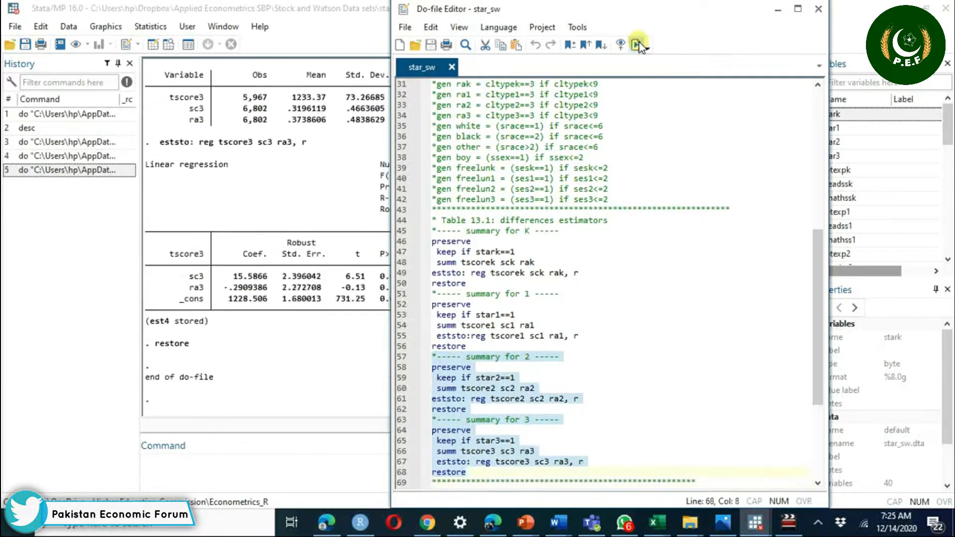
Step: Tabulate the stored regressions with the command esttab, se r2 and look through the whole table
click(267, 466)
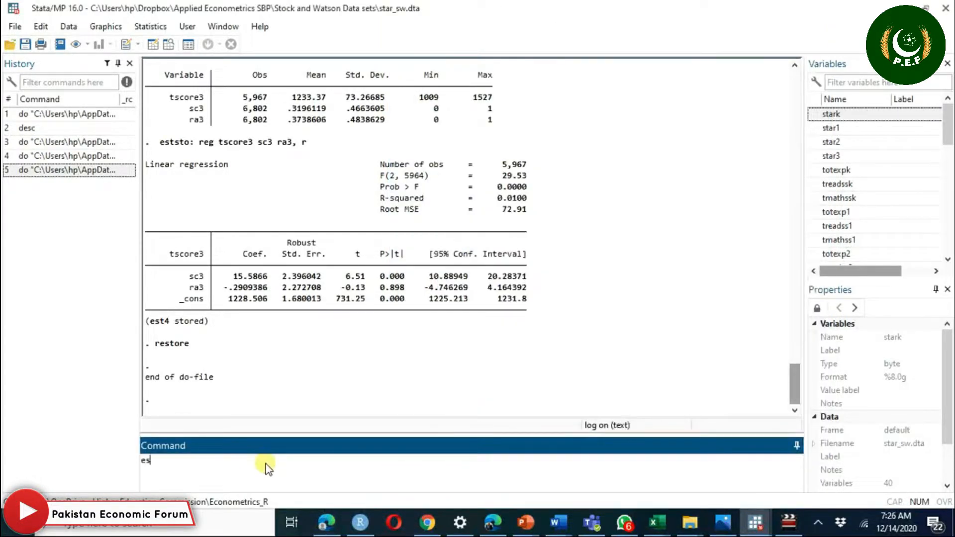
text(esttab)
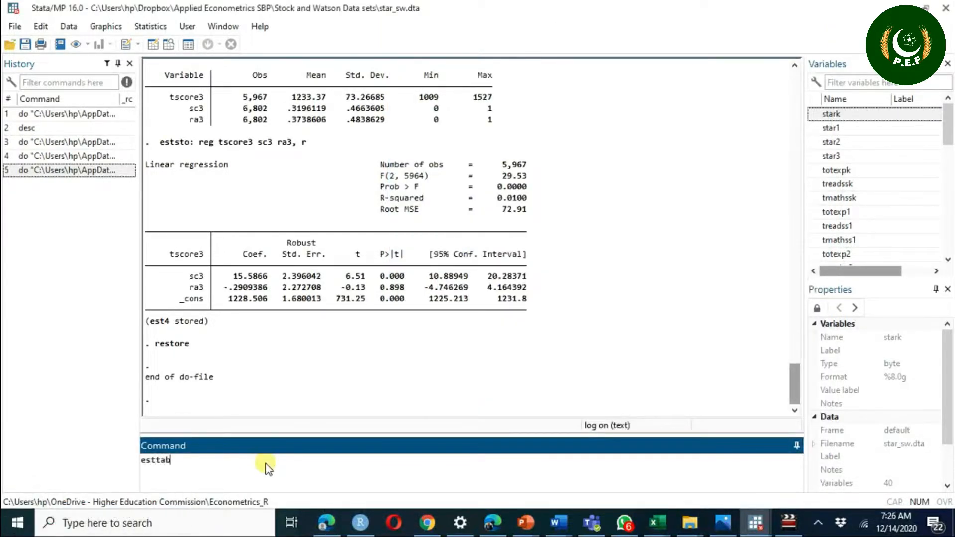
text(, se r2)
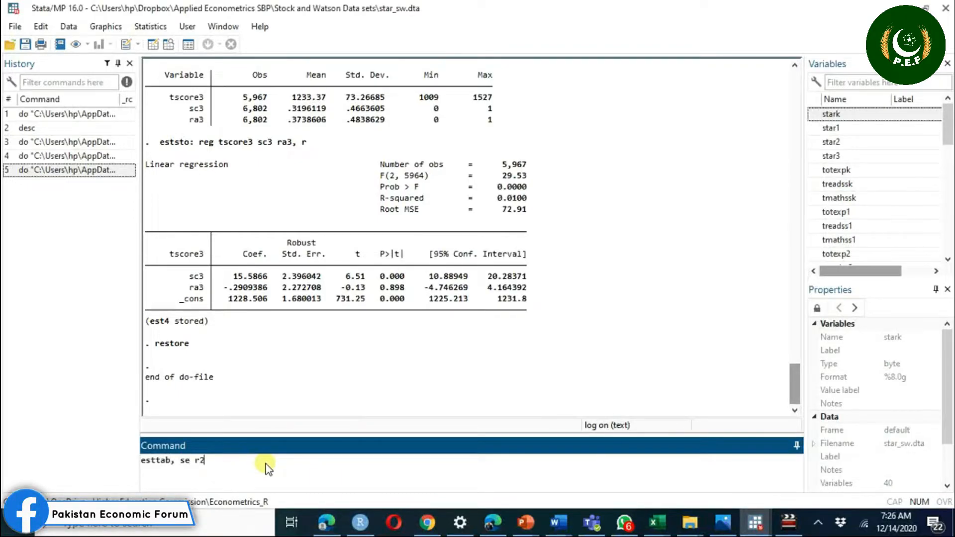
key(Return)
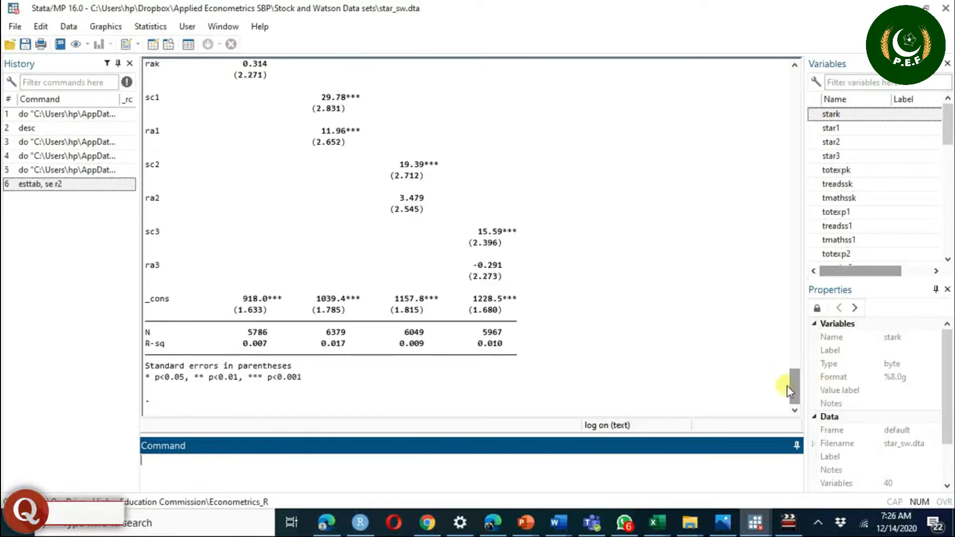
drag(797, 393, 794, 380)
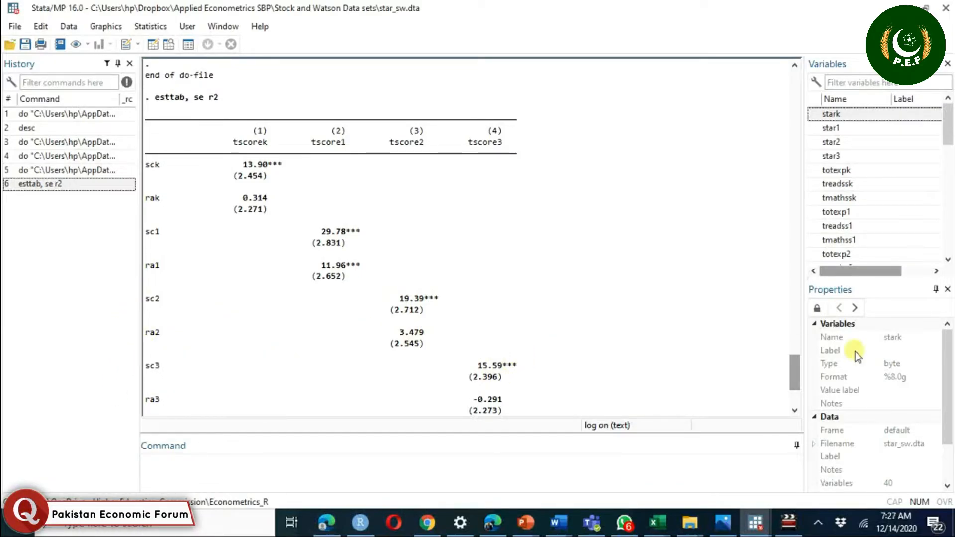
drag(798, 371, 805, 404)
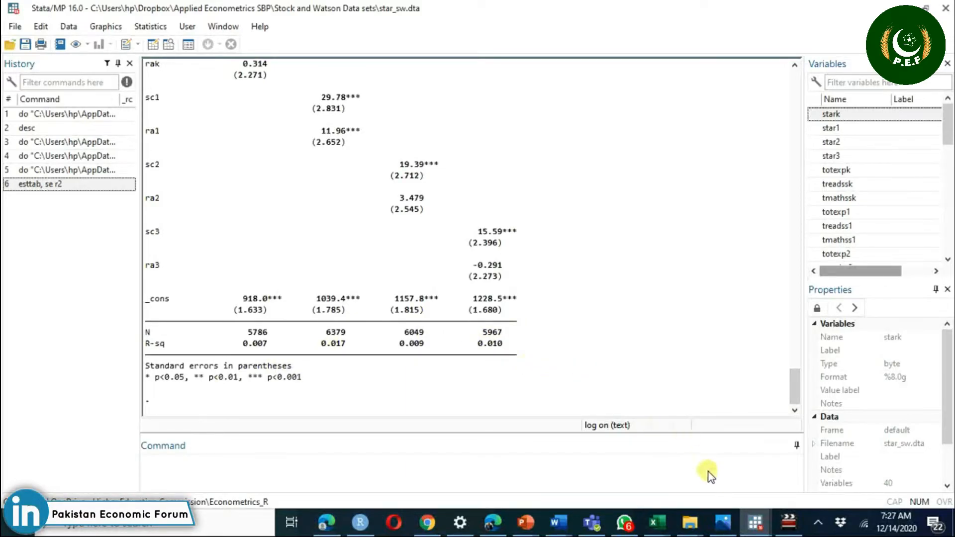
Step: Locate the absorb(schidkn) option in the Table 13.2 code of star_sw and look up schidkn in star.pdf in the browser
mouse_move(764, 526)
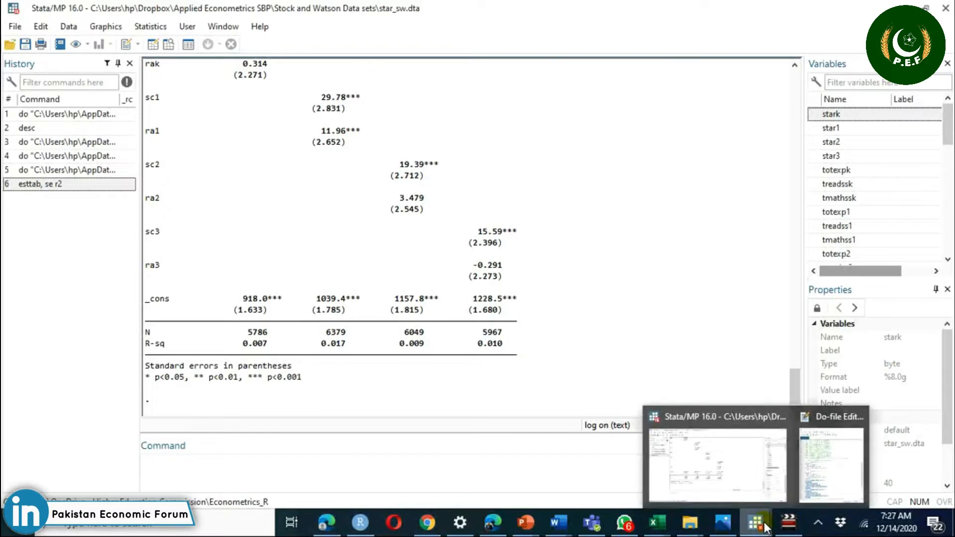
click(819, 475)
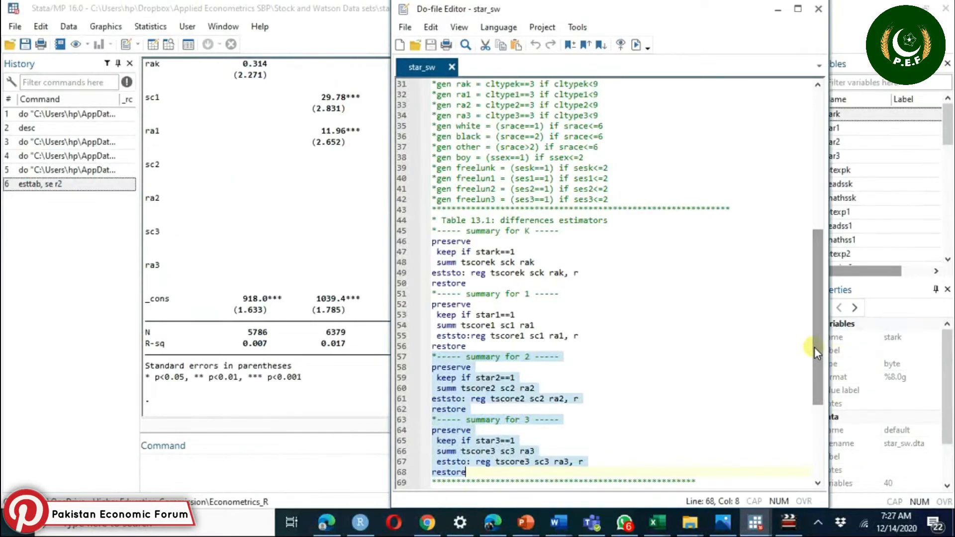
scroll(813, 347, down, 5)
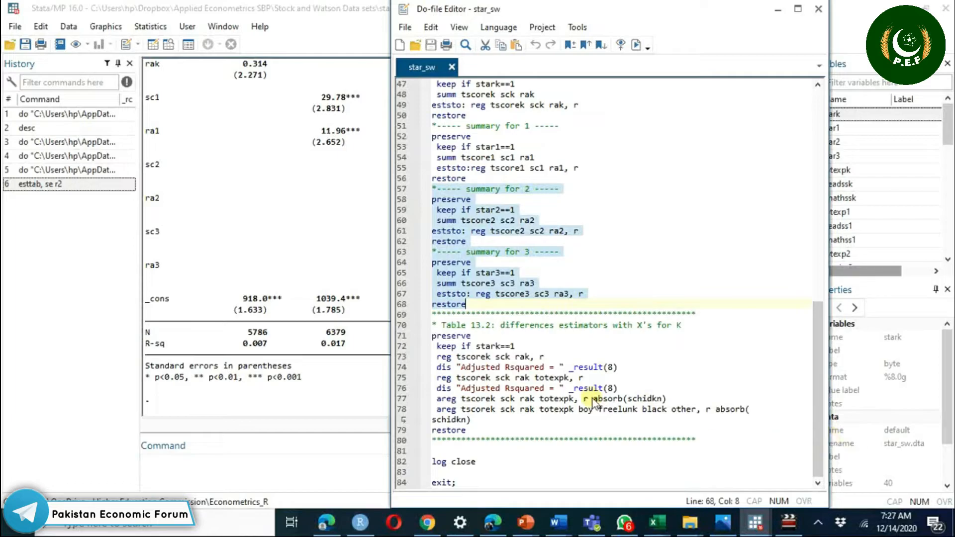
drag(594, 398, 666, 401)
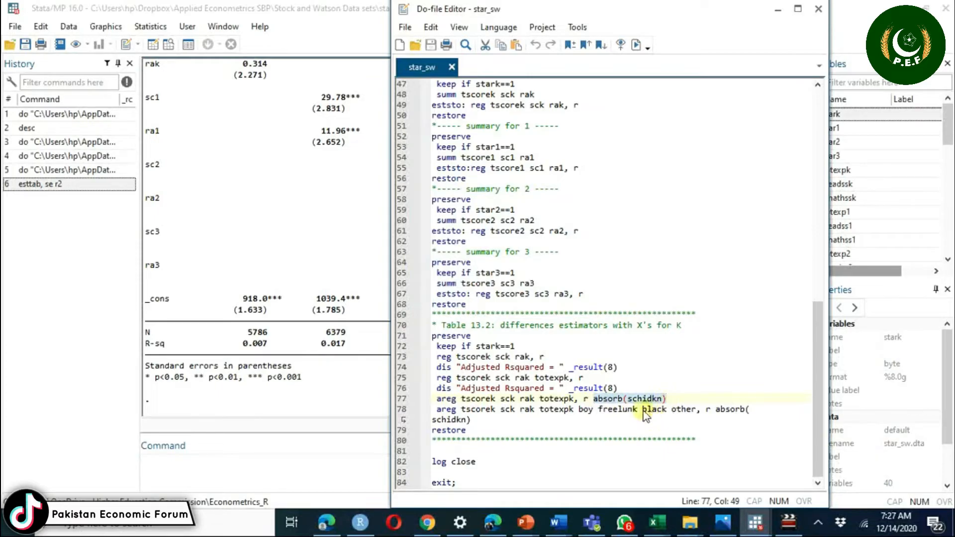
click(328, 523)
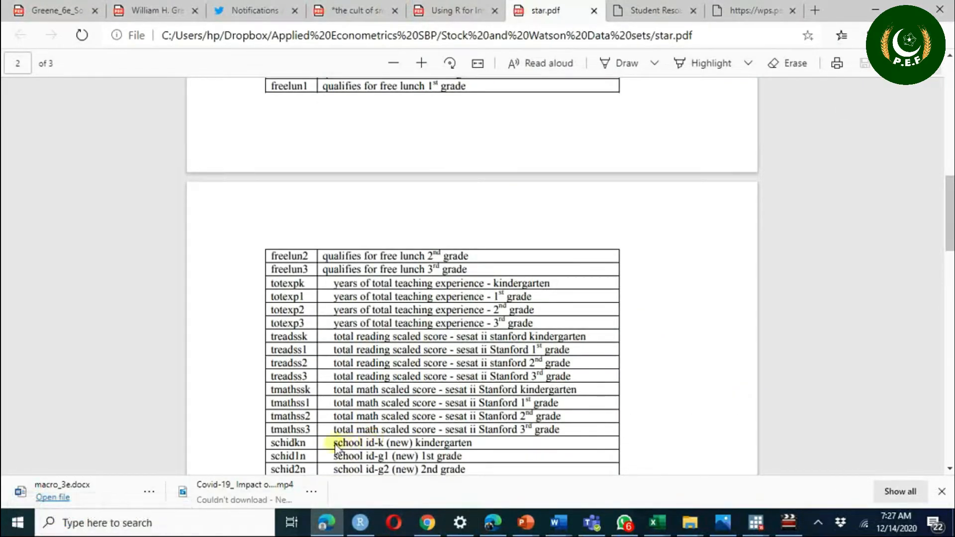
drag(335, 444, 494, 441)
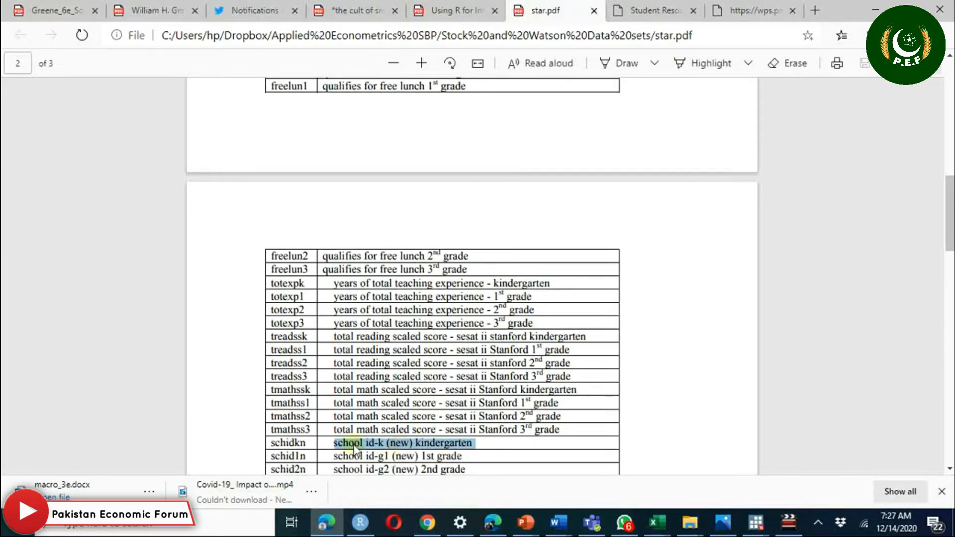
Step: Return to the star_sw do-file and run lines 70 to 79, the Table 13.2 kindergarten regressions with added controls and school effects
mouse_move(755, 522)
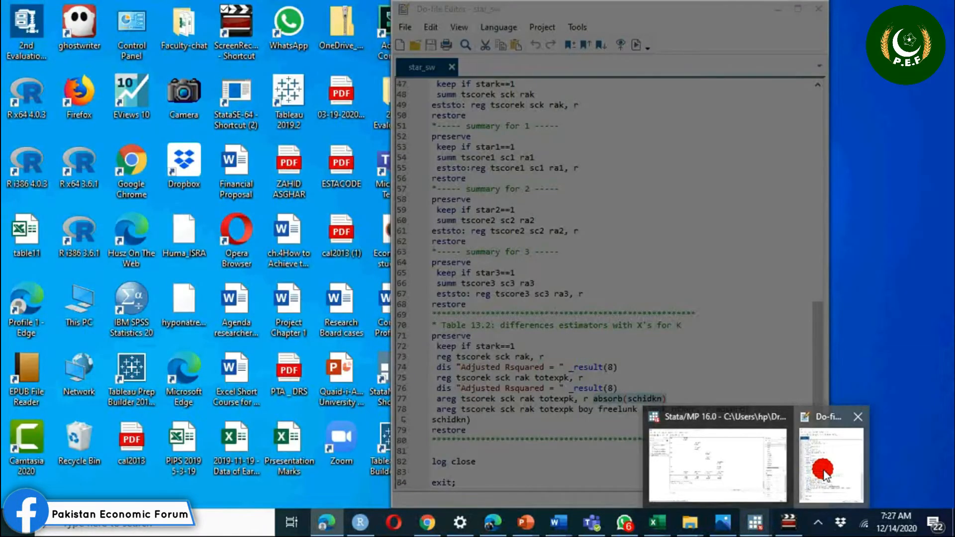
click(823, 471)
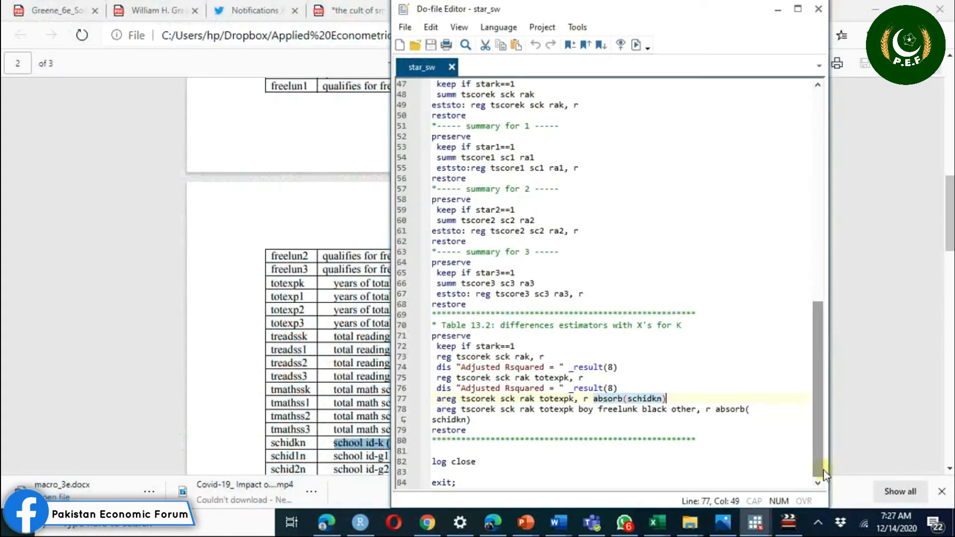
click(434, 401)
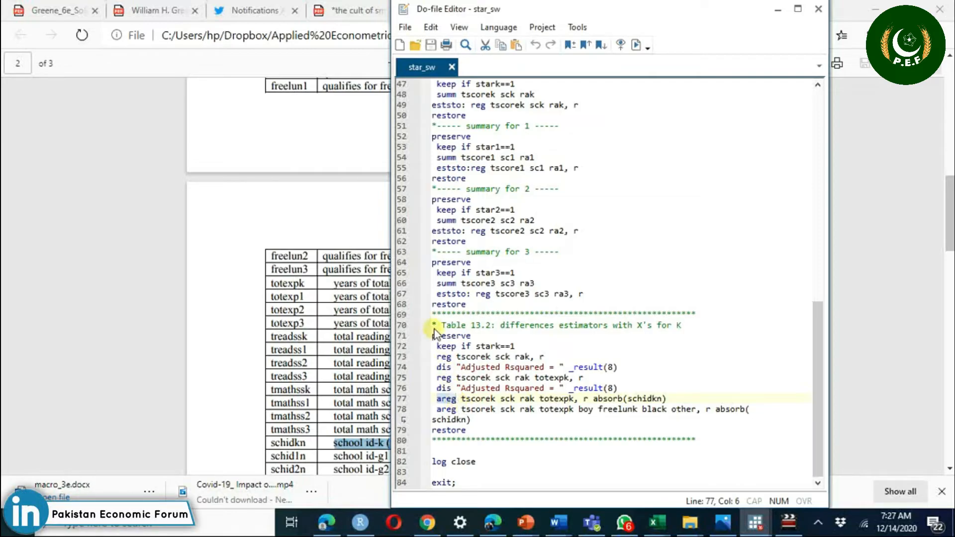
drag(432, 326, 483, 430)
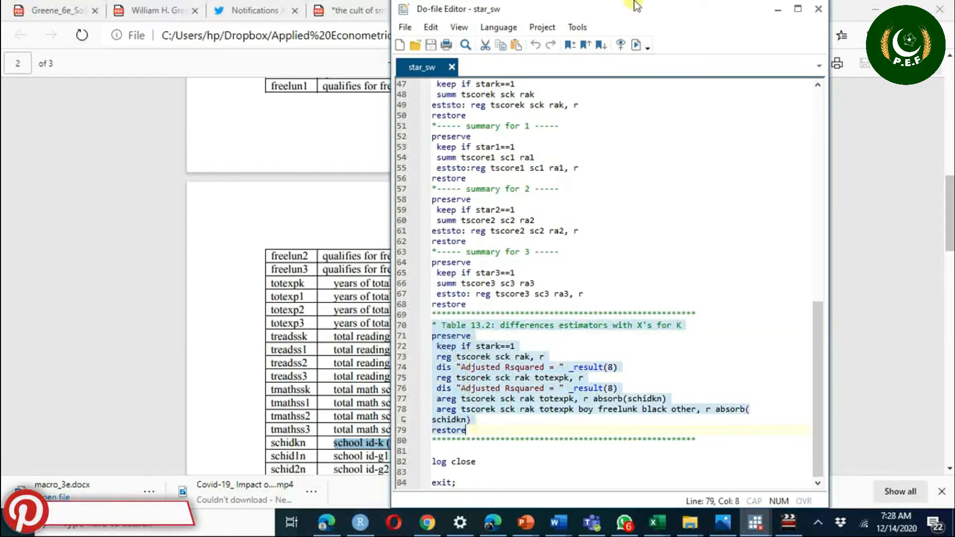
click(637, 46)
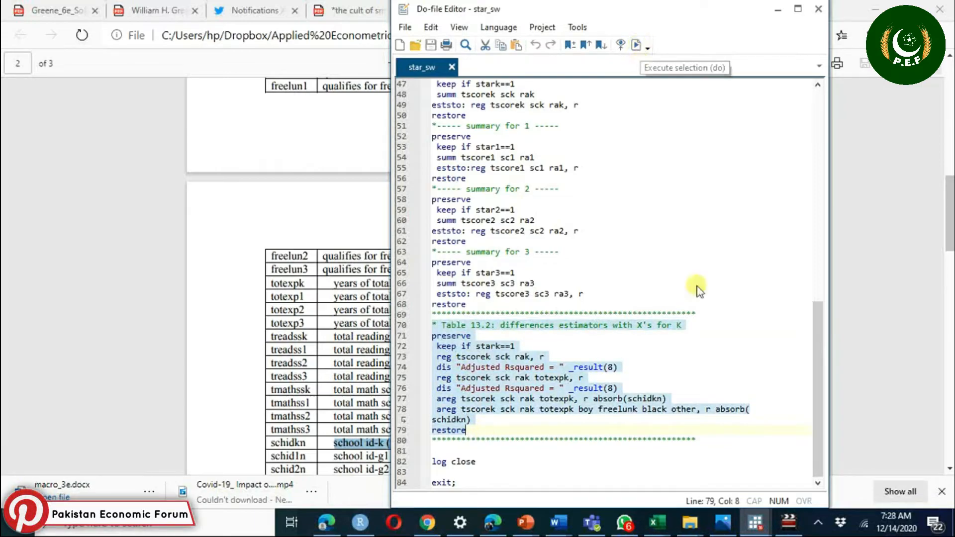
mouse_move(768, 522)
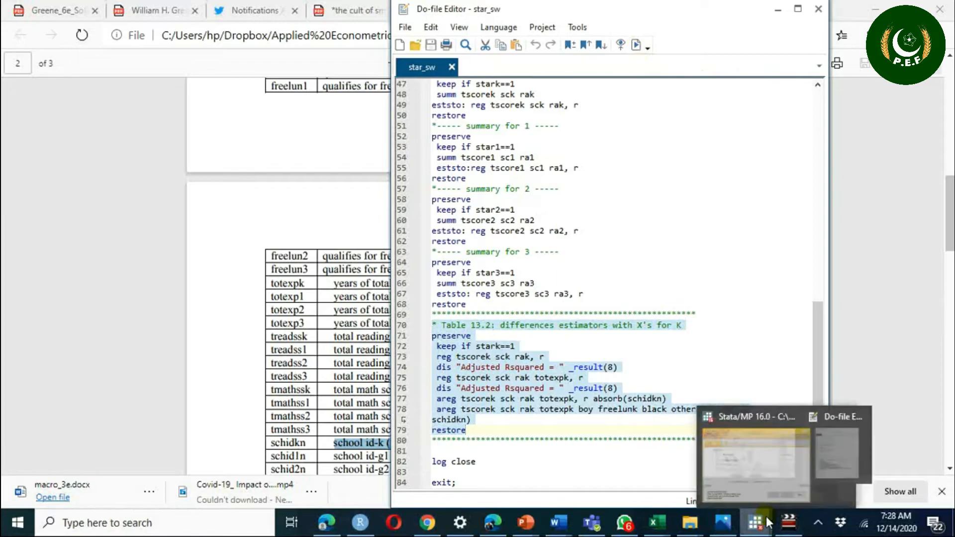
click(734, 473)
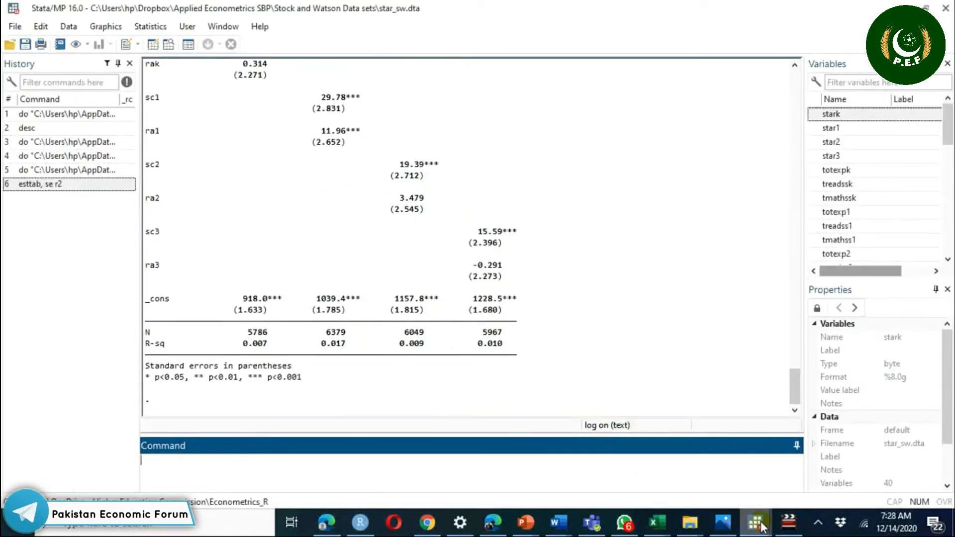
mouse_move(759, 526)
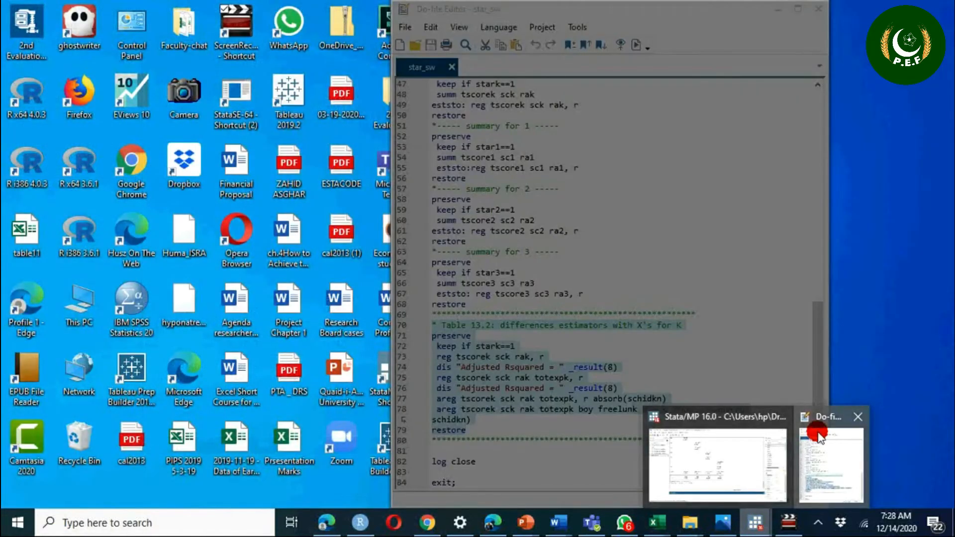
click(818, 432)
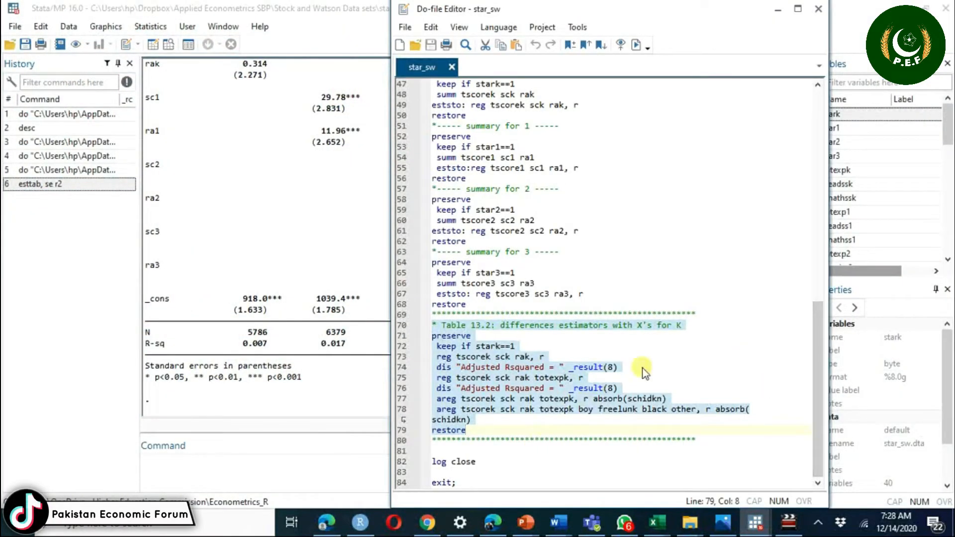
click(635, 45)
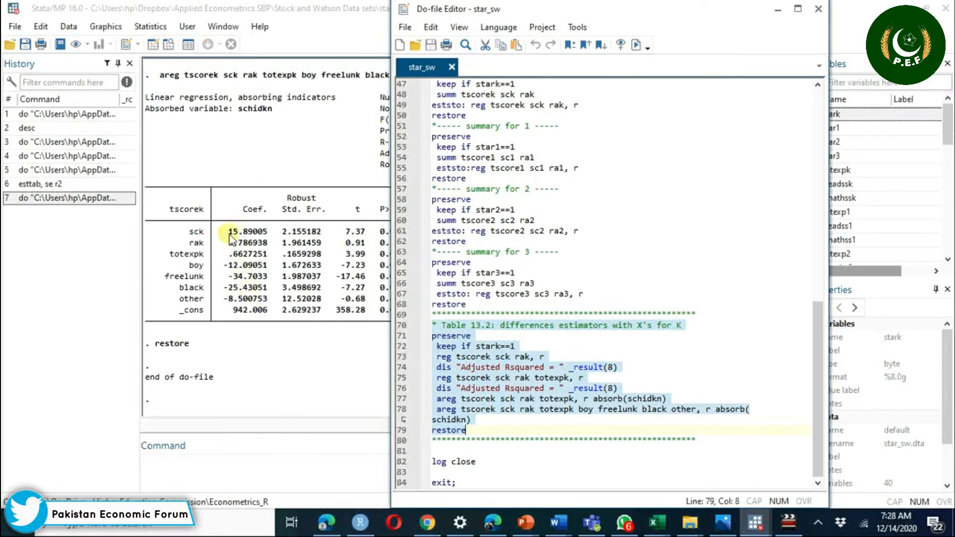
Step: Examine the sck and rak coefficients and the control variables from totexpk to other in the final areg output
drag(229, 232, 269, 232)
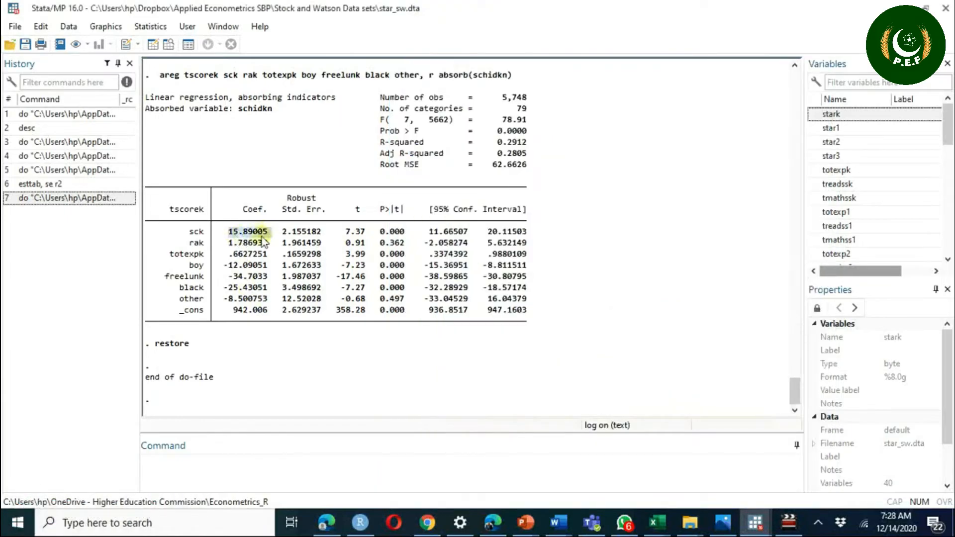
click(197, 253)
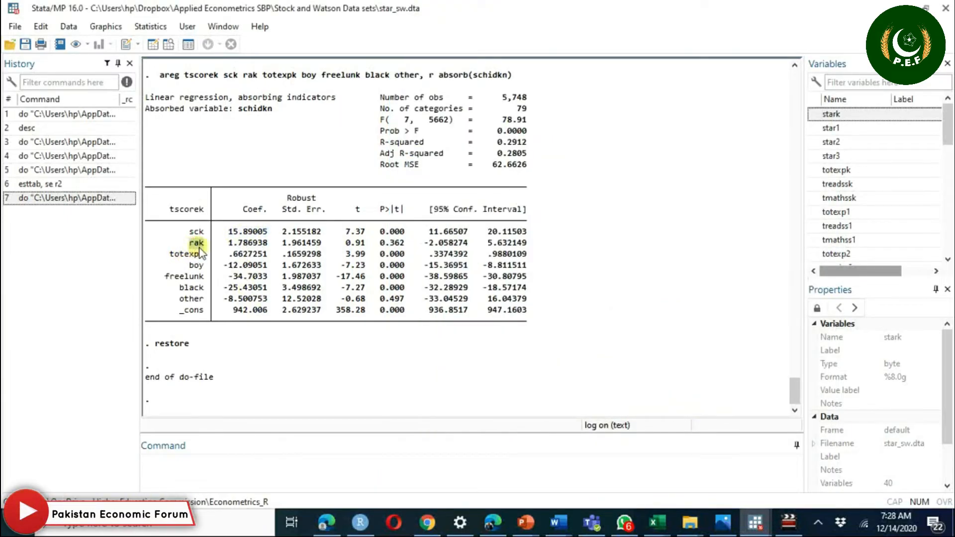
drag(169, 253, 195, 302)
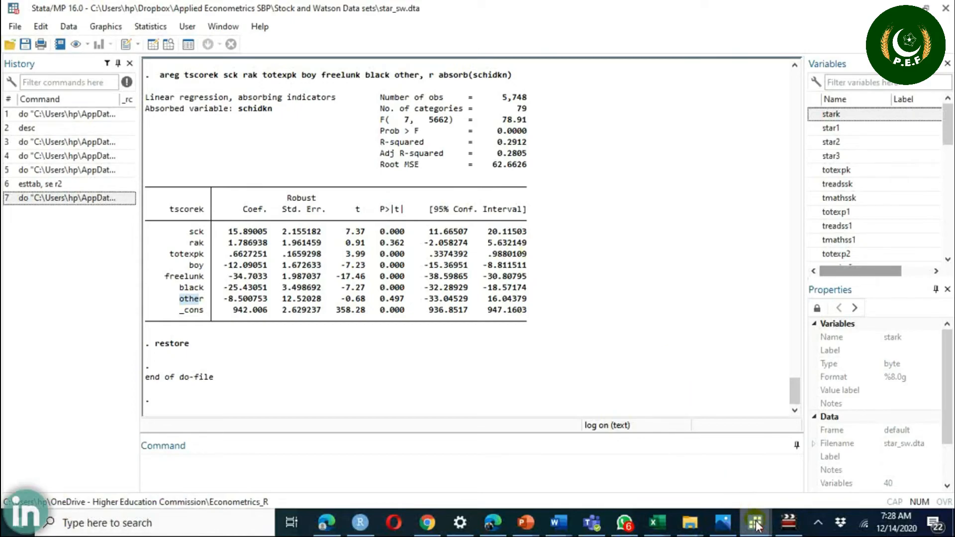
Step: Switch to the browser and view the ch13.do source and the Replication Files page of the Stock and Watson student resources
mouse_move(757, 526)
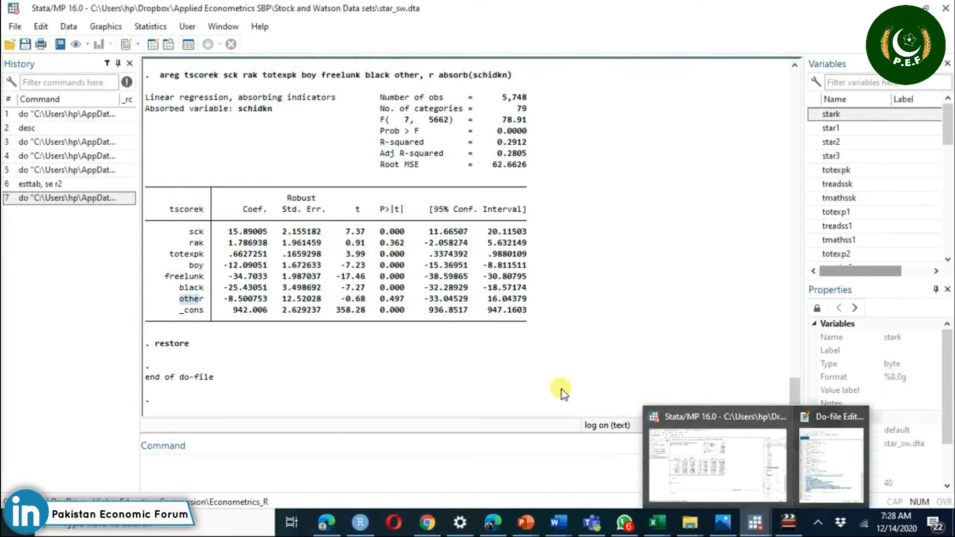
mouse_move(325, 531)
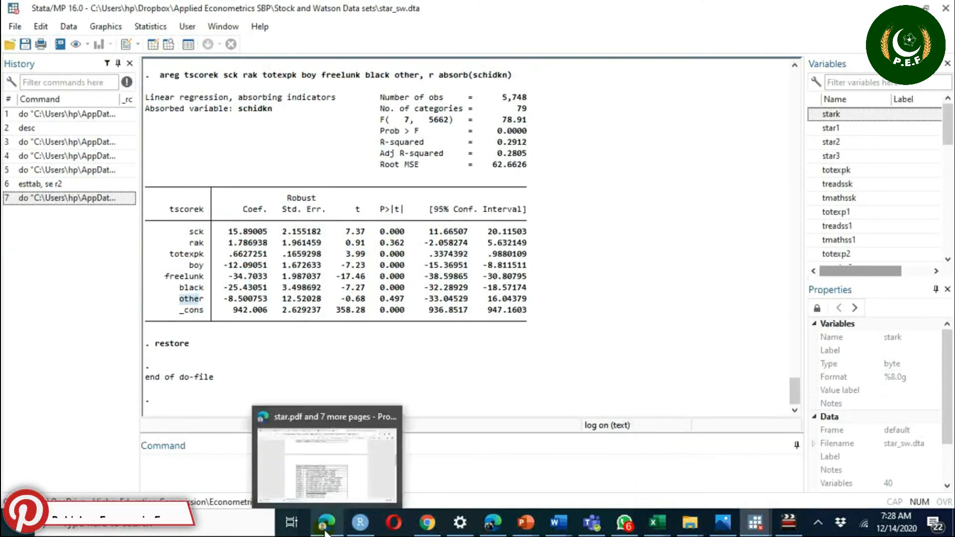
click(326, 460)
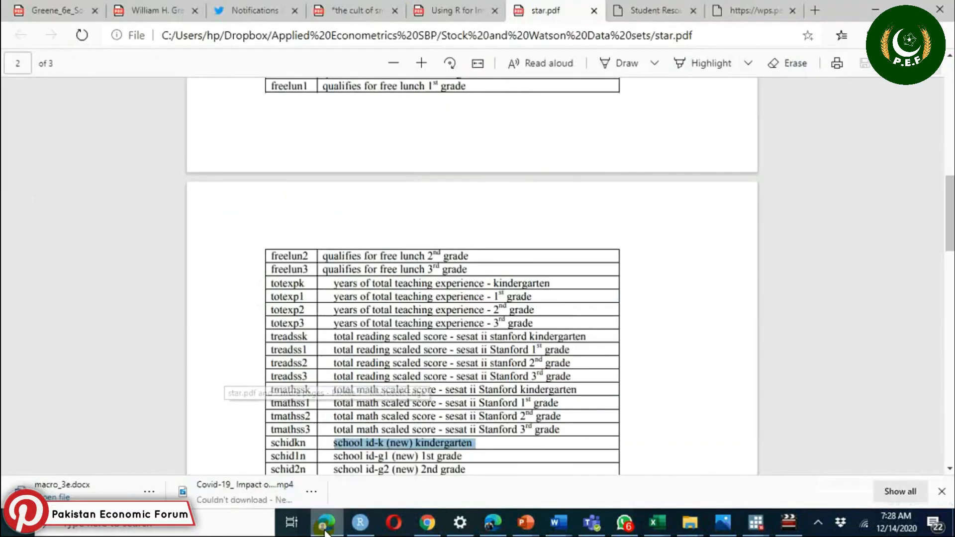
click(744, 10)
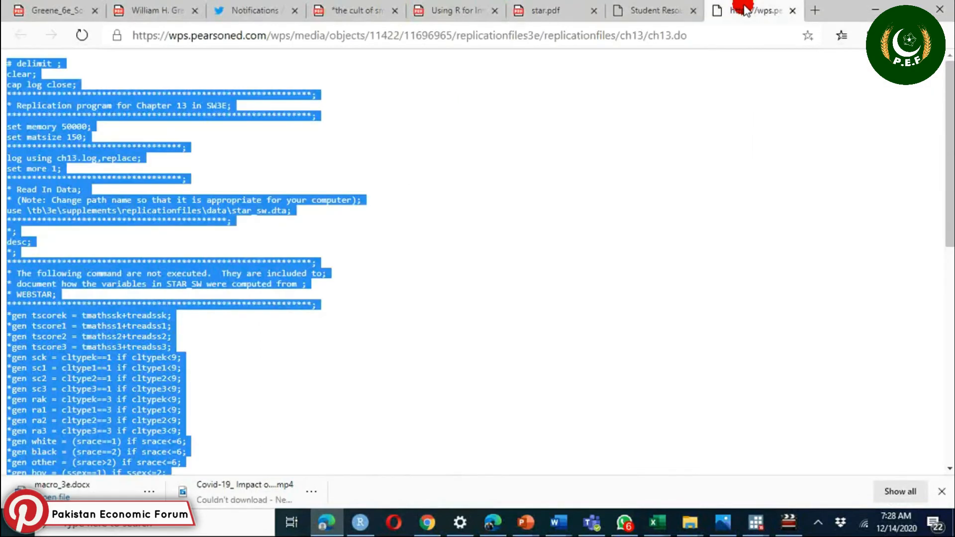
click(663, 8)
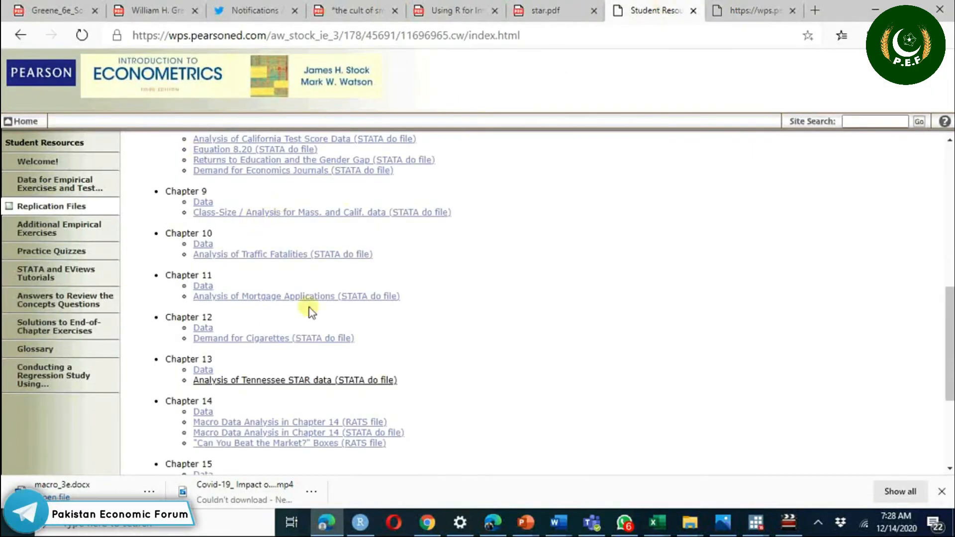